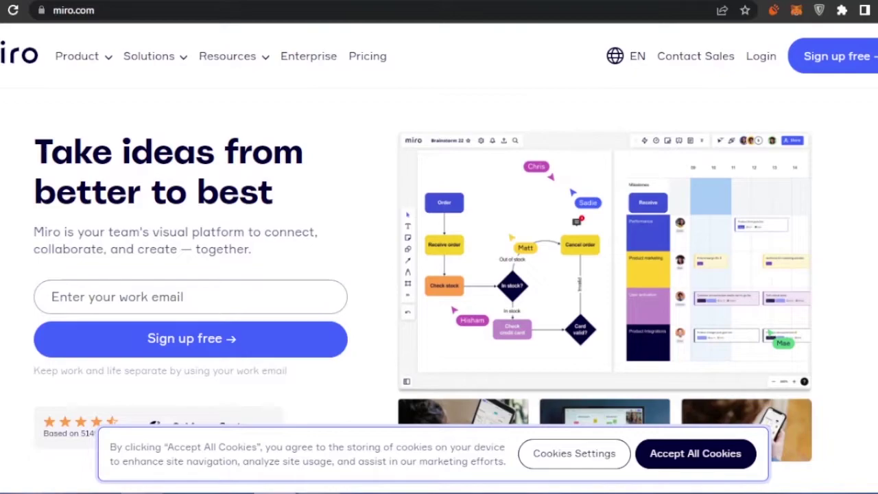
{"action": "scroll", "coordinate": [439, 274], "scroll_direction": "down", "scroll_amount": 5}
{"action": "scroll", "coordinate": [439, 275], "scroll_direction": "up", "scroll_amount": 2}
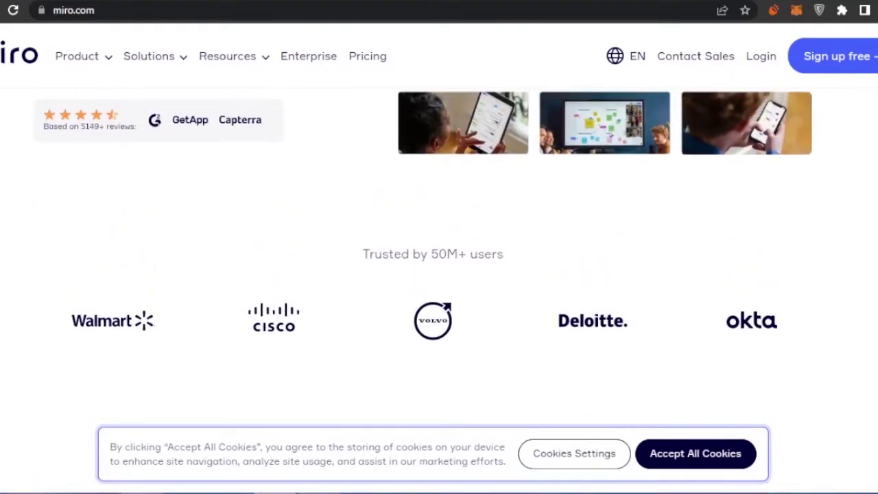
{"action": "scroll", "coordinate": [439, 274], "scroll_direction": "down", "scroll_amount": 1}
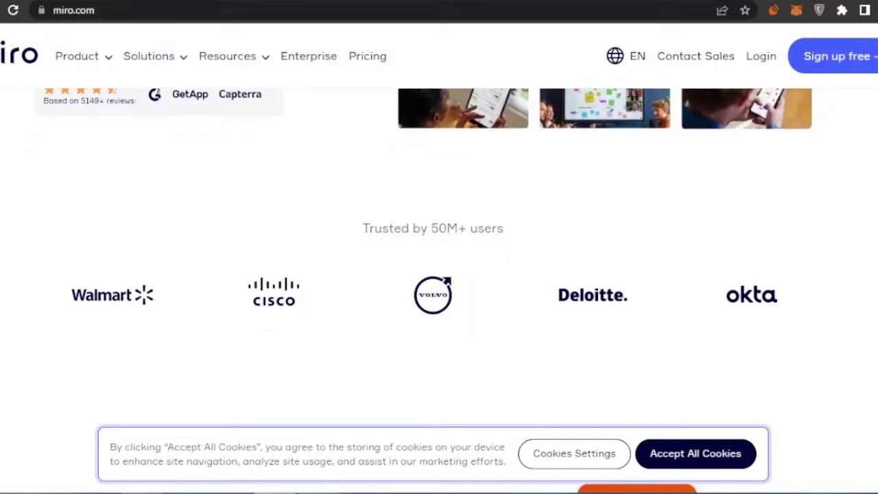
{"action": "scroll", "coordinate": [439, 288], "scroll_direction": "down", "scroll_amount": 1}
{"action": "scroll", "coordinate": [439, 274], "scroll_direction": "down", "scroll_amount": 6}
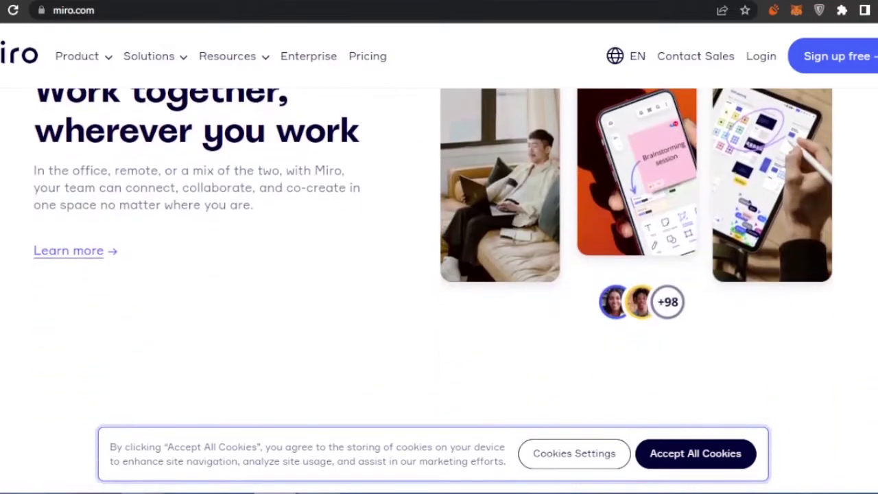
{"action": "scroll", "coordinate": [439, 274], "scroll_direction": "up", "scroll_amount": 1}
{"action": "scroll", "coordinate": [439, 275], "scroll_direction": "down", "scroll_amount": 5}
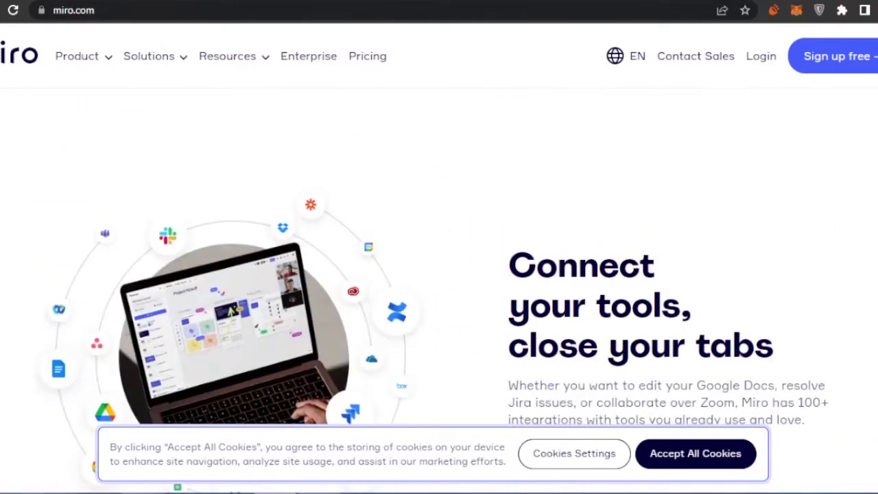
{"action": "scroll", "coordinate": [439, 274], "scroll_direction": "down", "scroll_amount": 5}
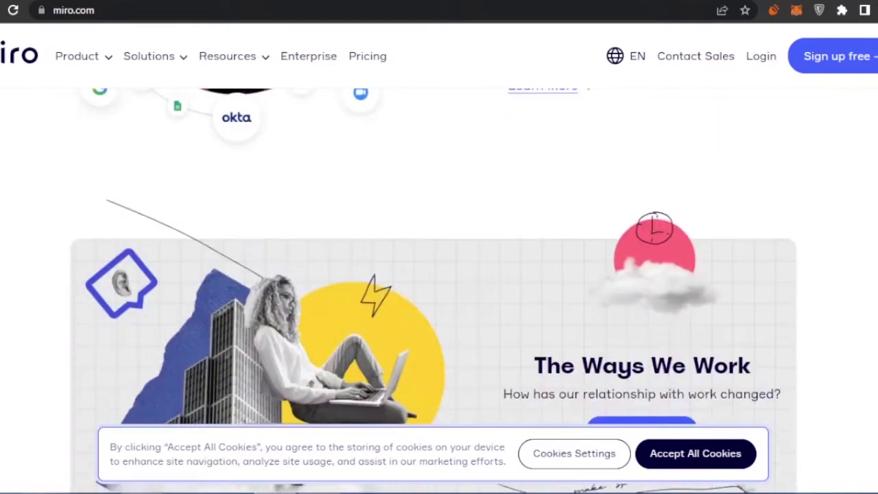
{"action": "scroll", "coordinate": [439, 274], "scroll_direction": "down", "scroll_amount": 3}
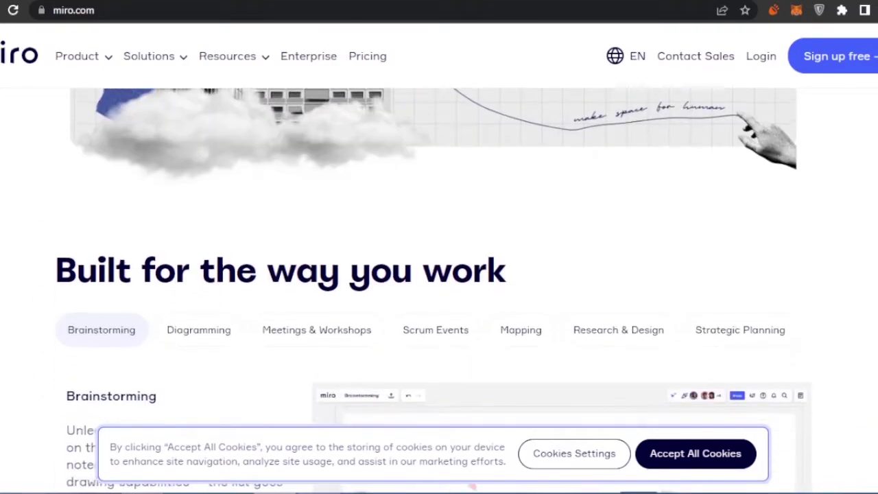
{"action": "scroll", "coordinate": [439, 274], "scroll_direction": "up", "scroll_amount": 1}
{"action": "scroll", "coordinate": [439, 275], "scroll_direction": "down", "scroll_amount": 4}
{"action": "scroll", "coordinate": [439, 275], "scroll_direction": "up", "scroll_amount": 2}
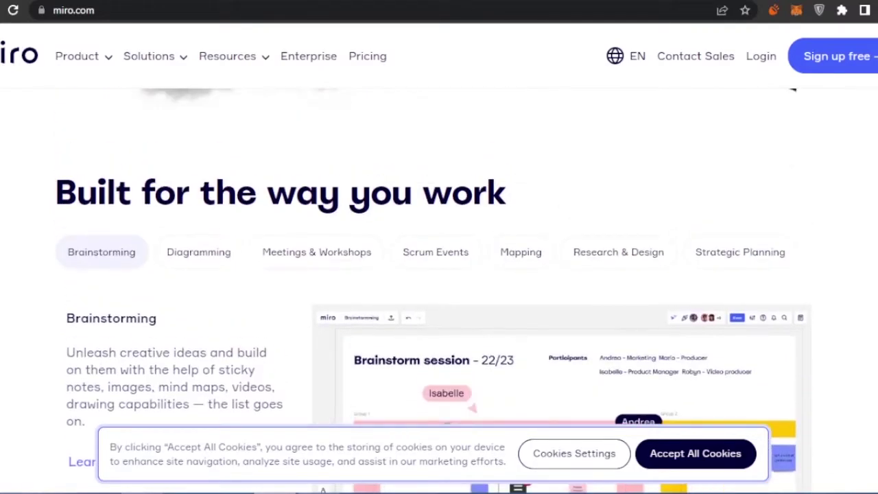
{"action": "scroll", "coordinate": [439, 275], "scroll_direction": "down", "scroll_amount": 10}
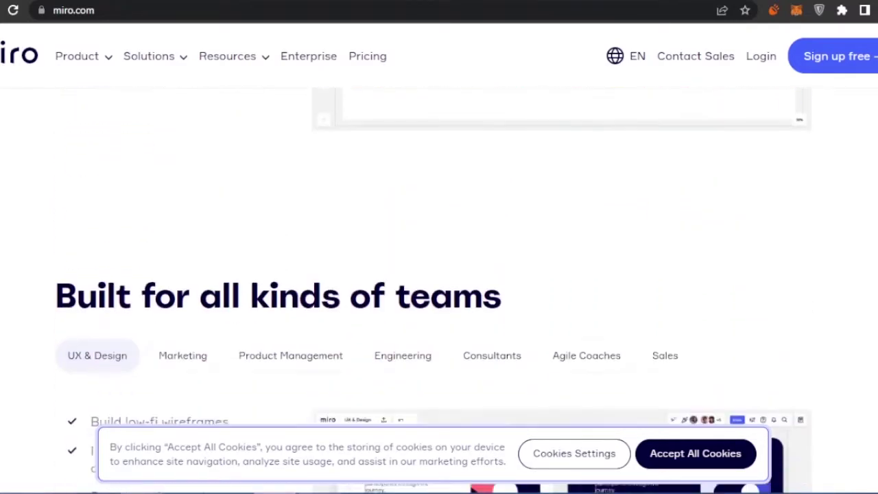
{"action": "scroll", "coordinate": [439, 274], "scroll_direction": "down", "scroll_amount": 8}
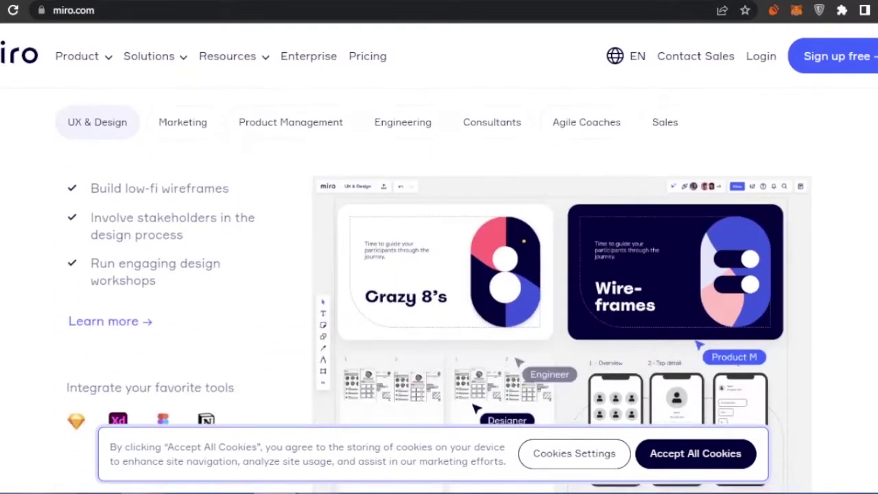
{"action": "scroll", "coordinate": [439, 275], "scroll_direction": "down", "scroll_amount": 5}
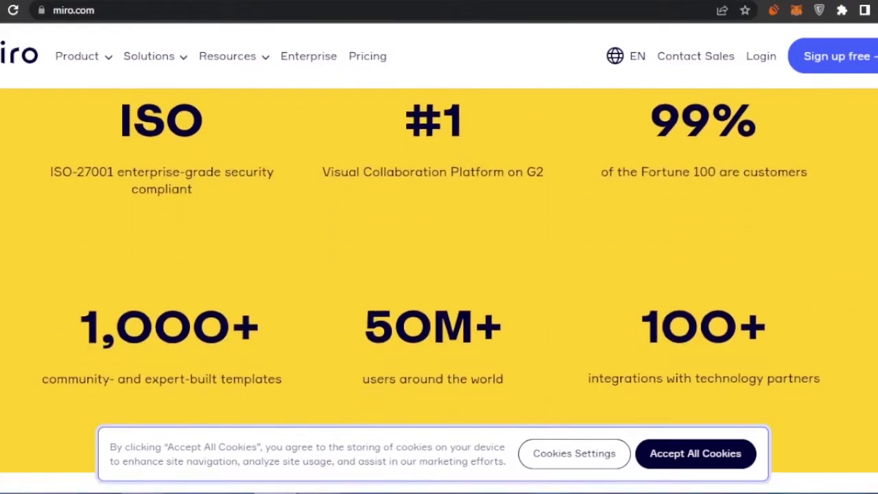
{"action": "scroll", "coordinate": [439, 274], "scroll_direction": "down", "scroll_amount": 10}
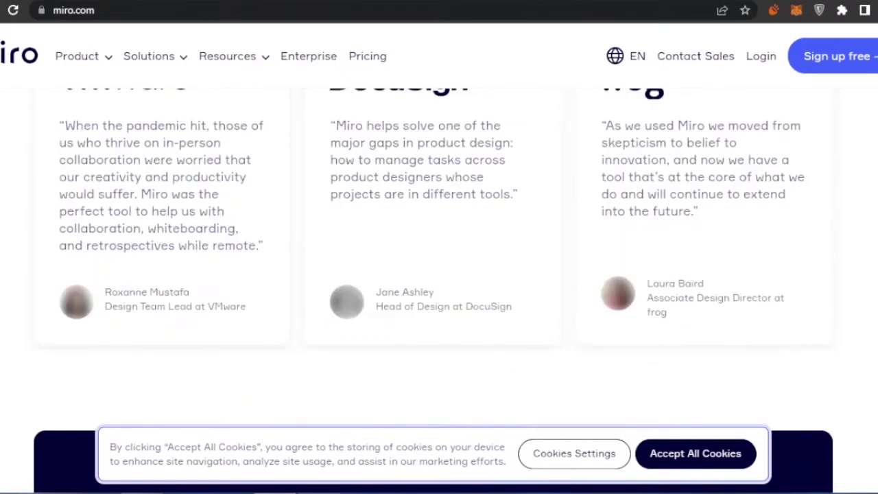
{"action": "scroll", "coordinate": [439, 274], "scroll_direction": "up", "scroll_amount": 12}
{"action": "scroll", "coordinate": [439, 275], "scroll_direction": "up", "scroll_amount": 6}
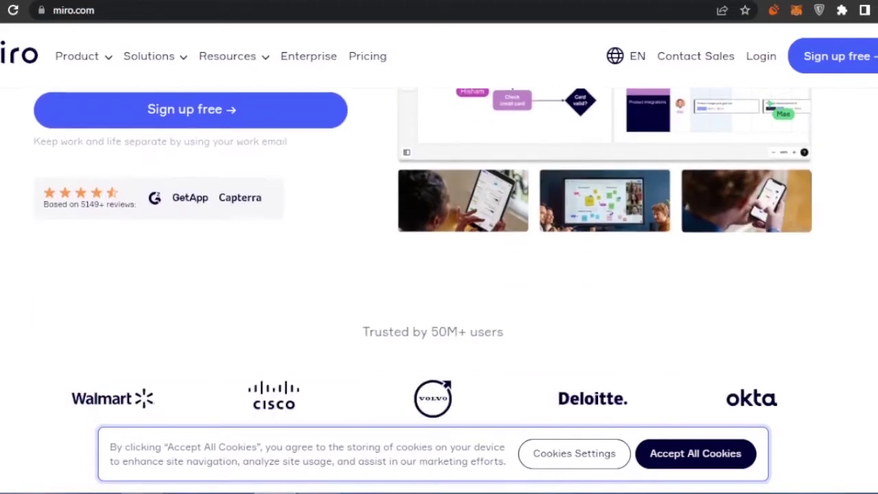
{"action": "scroll", "coordinate": [223, 273], "scroll_direction": "up", "scroll_amount": 2}
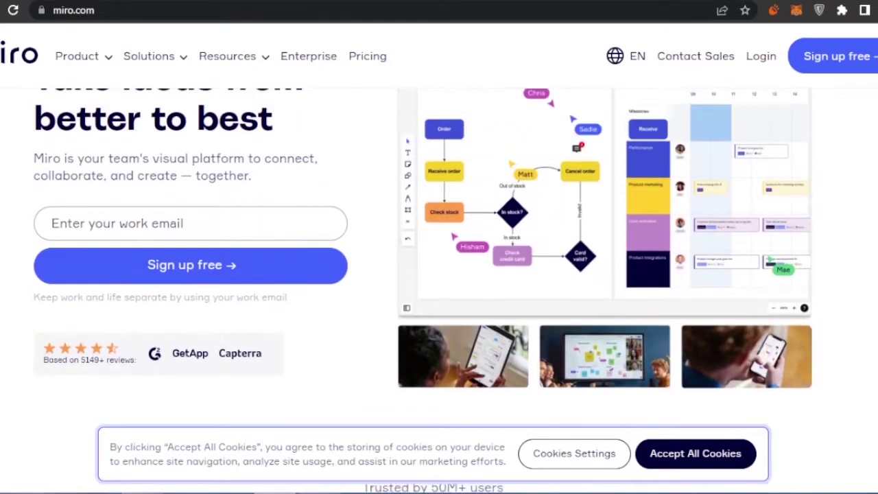
Enter a work e-mail address on the homepage and submit it with Sign up free.
{"action": "left_click", "coordinate": [201, 288]}
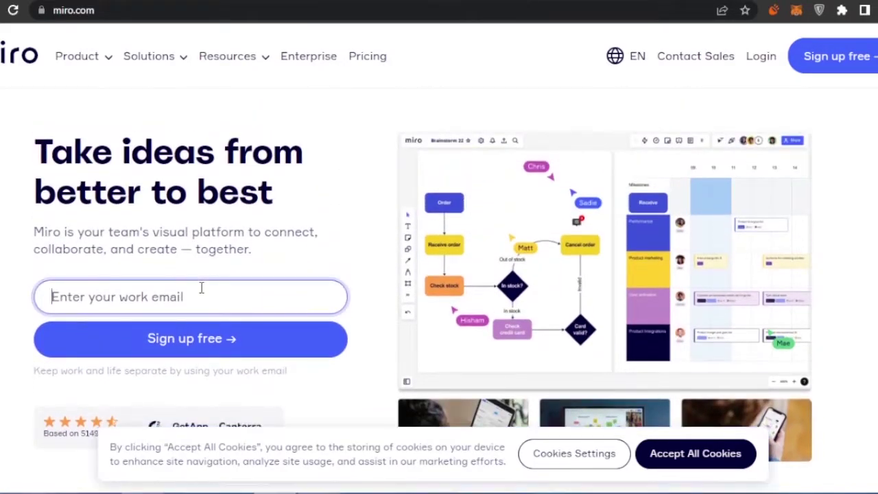
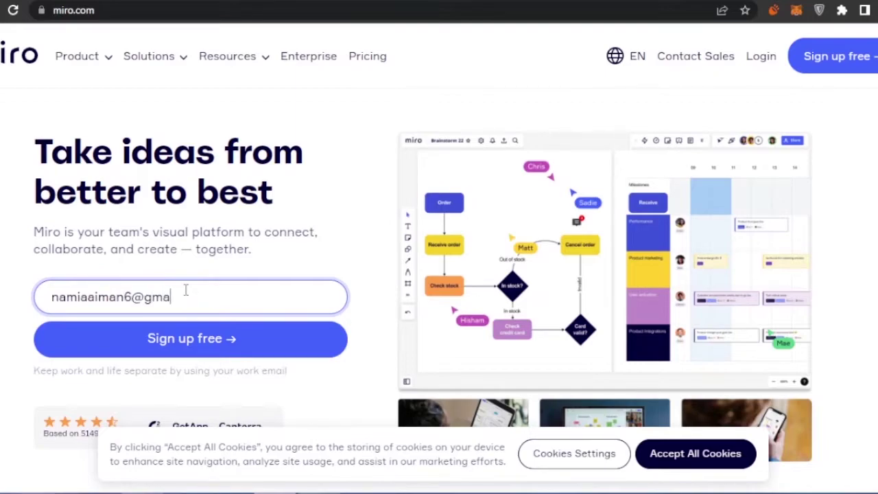
{"action": "left_click", "coordinate": [246, 352]}
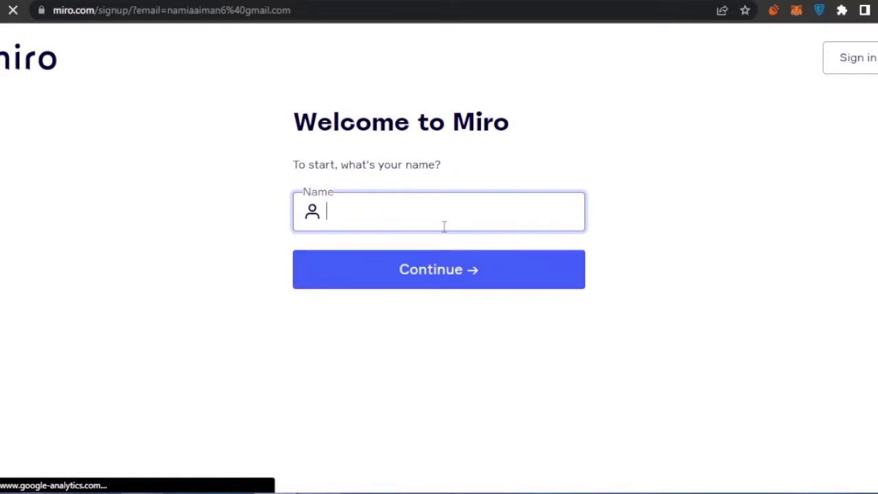
Enter the user's name, set an account password and accept the terms of service.
{"action": "type", "text": "a"}
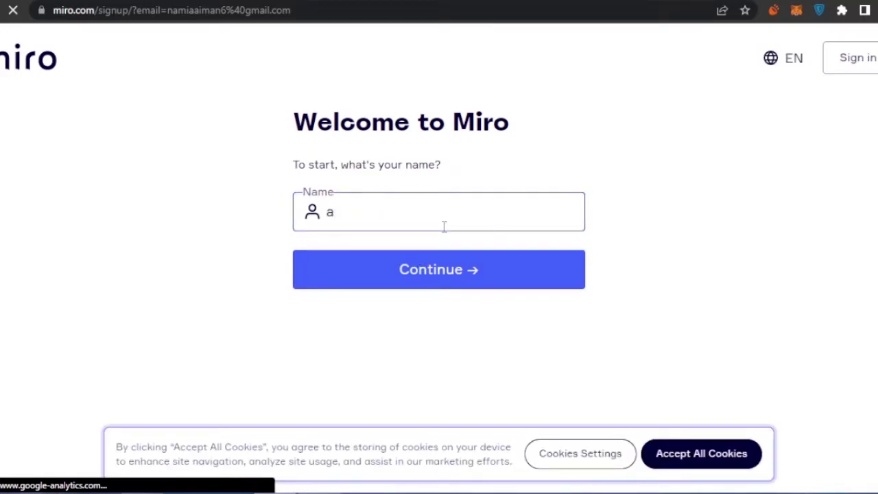
{"action": "type", "text": "jane"}
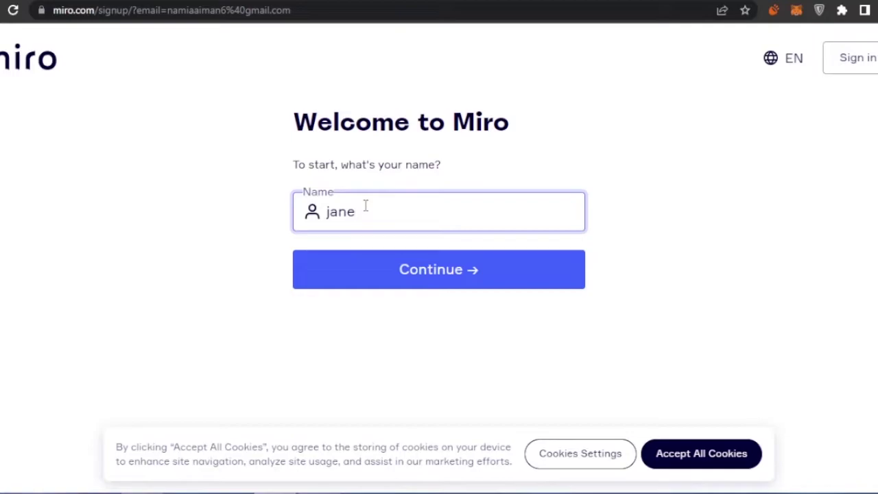
{"action": "left_click", "coordinate": [443, 266]}
{"action": "type", "text": "•••••••••••"}
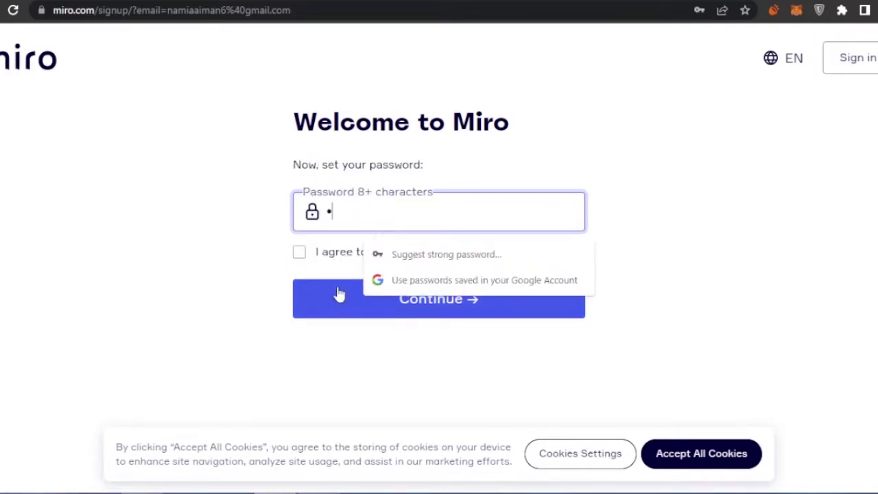
{"action": "left_click", "coordinate": [299, 284]}
{"action": "left_click", "coordinate": [408, 334]}
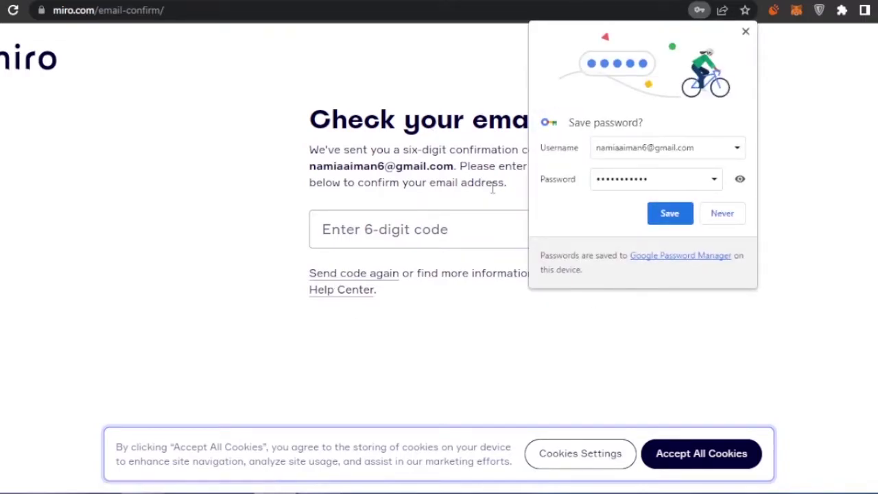
Dismiss Chrome's Save password prompt to reveal the Miro dashboard.
{"action": "left_click", "coordinate": [721, 213]}
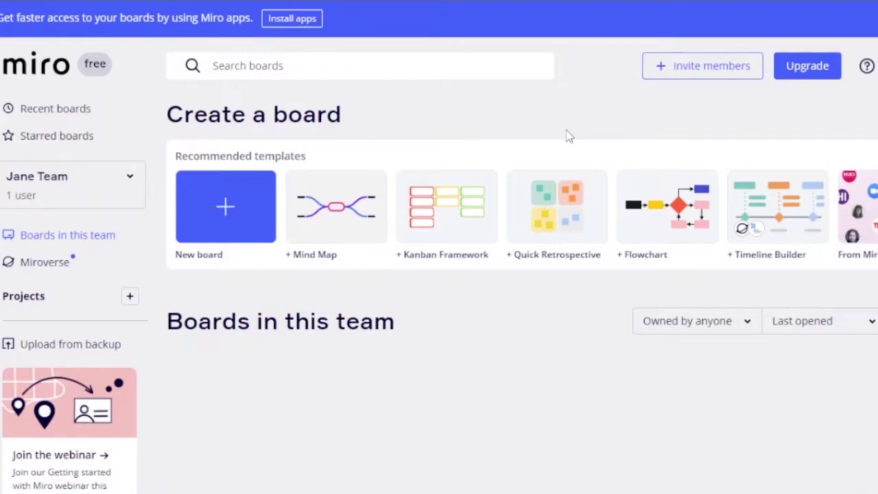
Check the sidebar's team options, then try adding a project with the Projects +.
{"action": "left_click", "coordinate": [130, 180]}
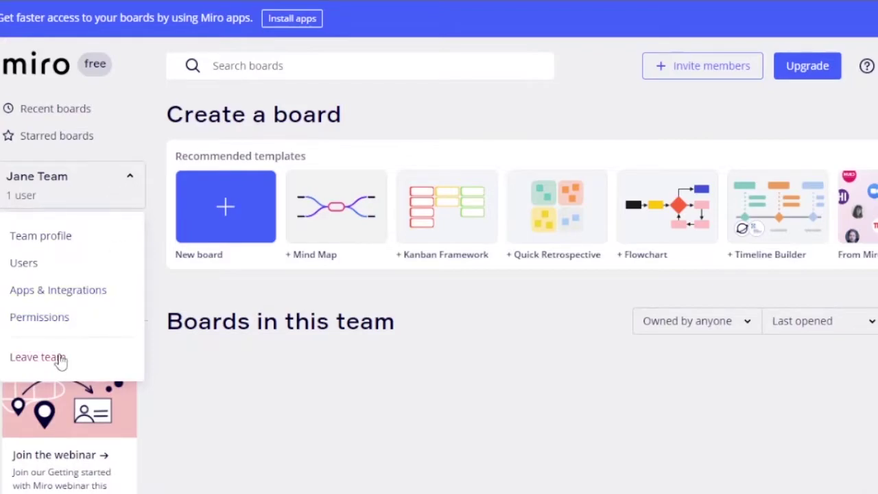
{"action": "left_click", "coordinate": [131, 181]}
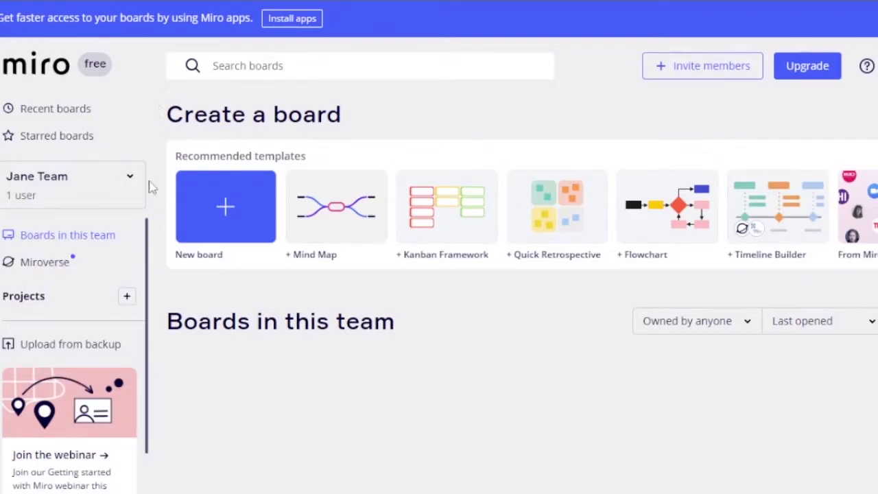
{"action": "scroll", "coordinate": [148, 226], "scroll_direction": "down", "scroll_amount": 1}
{"action": "scroll", "coordinate": [151, 233], "scroll_direction": "up", "scroll_amount": 1}
{"action": "scroll", "coordinate": [149, 232], "scroll_direction": "down", "scroll_amount": 3}
{"action": "scroll", "coordinate": [149, 232], "scroll_direction": "up", "scroll_amount": 3}
{"action": "scroll", "coordinate": [149, 232], "scroll_direction": "down", "scroll_amount": 3}
{"action": "scroll", "coordinate": [150, 232], "scroll_direction": "up", "scroll_amount": 3}
{"action": "left_click", "coordinate": [127, 297]}
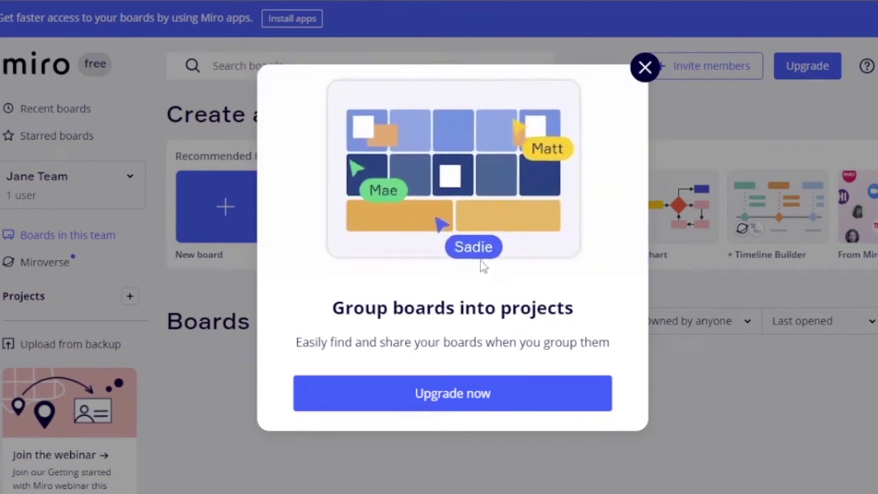
Close the projects upgrade offer and start creating a new team.
{"action": "left_click", "coordinate": [646, 67]}
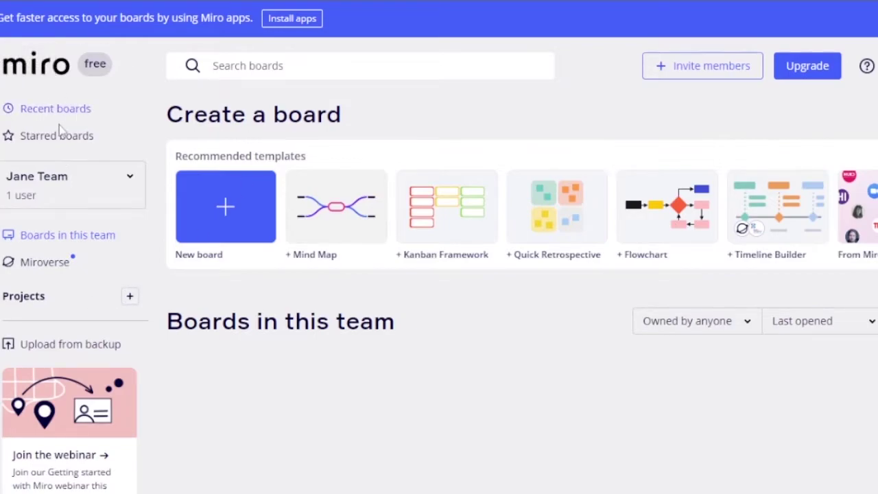
{"action": "left_click", "coordinate": [40, 74]}
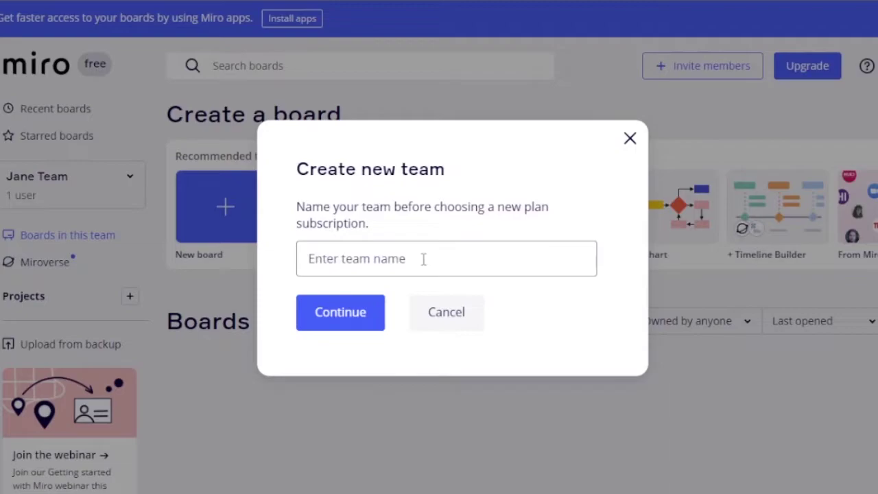
Cancel the Create new team dialog.
{"action": "left_click", "coordinate": [444, 323]}
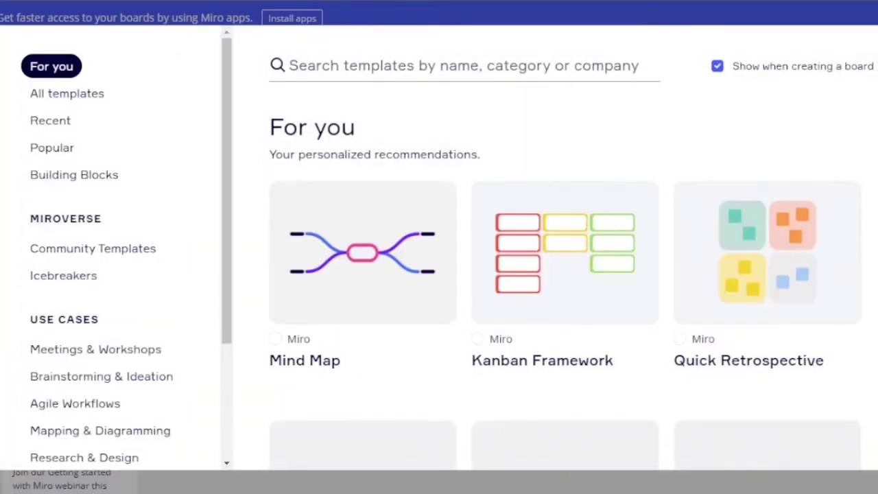
{"action": "scroll", "coordinate": [856, 285], "scroll_direction": "down", "scroll_amount": 5}
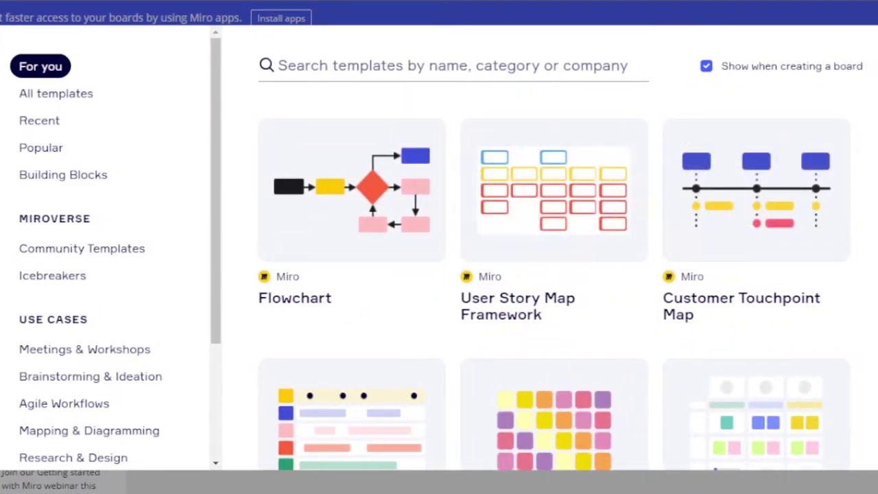
{"action": "scroll", "coordinate": [554, 271], "scroll_direction": "down", "scroll_amount": 2}
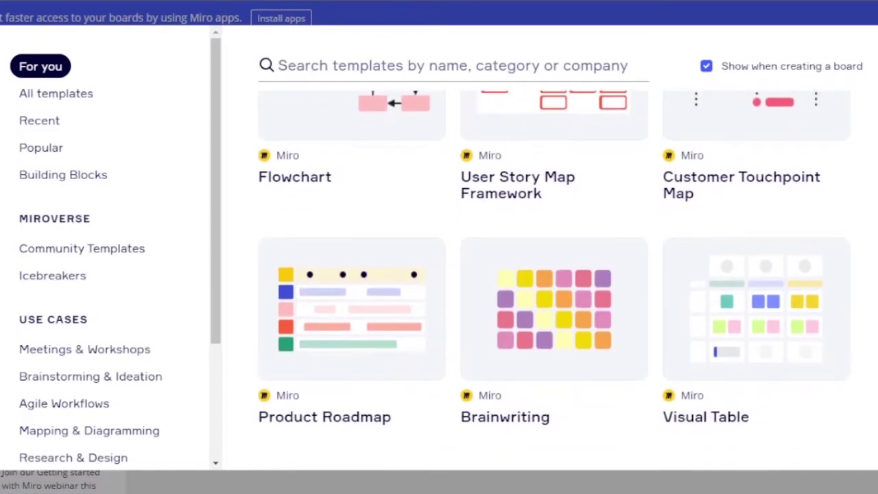
{"action": "mouse_move", "coordinate": [732, 343]}
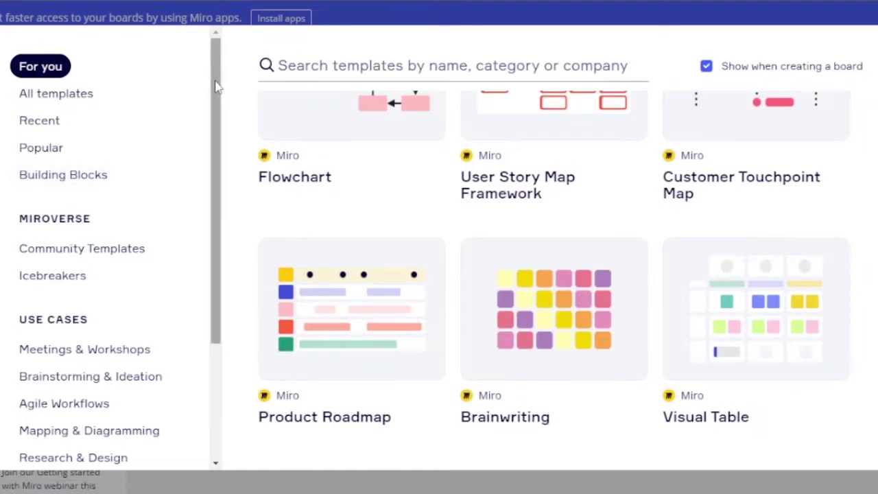
{"action": "left_click_drag", "start_coordinate": [215, 86], "coordinate": [215, 89]}
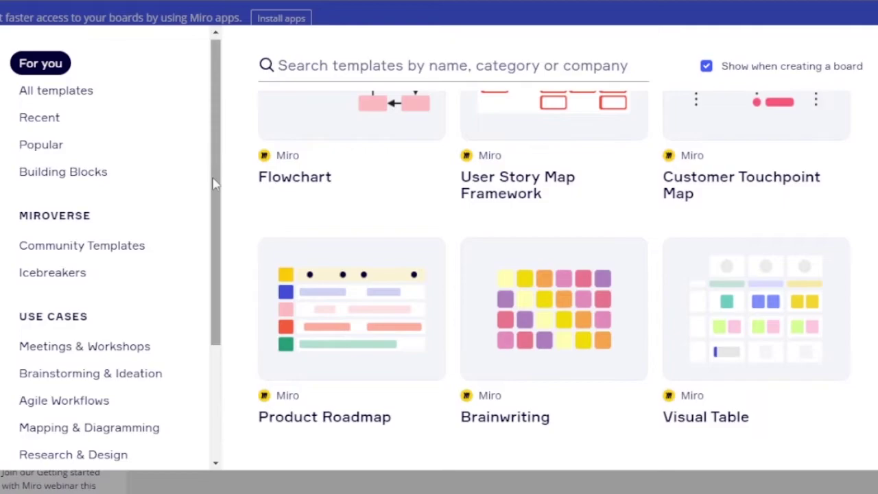
{"action": "scroll", "coordinate": [210, 308], "scroll_direction": "down", "scroll_amount": 3}
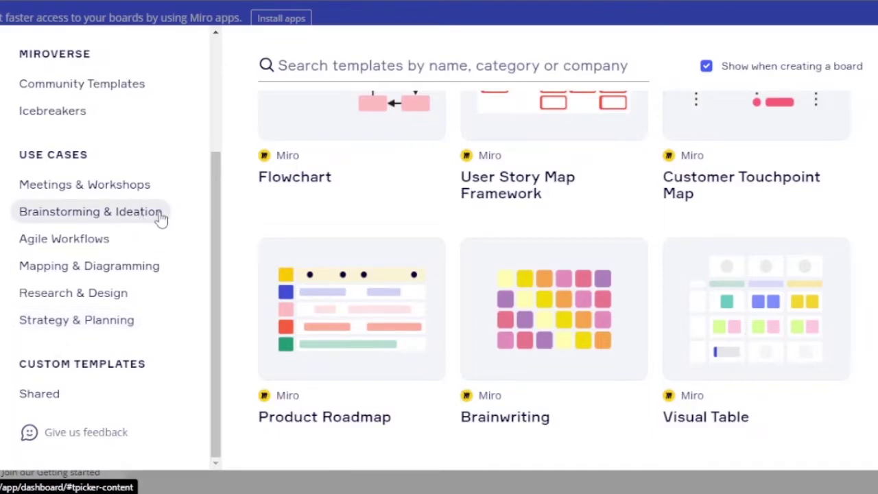
Start a board from the Product Roadmap (Basic) template under Strategy & Planning.
{"action": "left_click", "coordinate": [54, 322]}
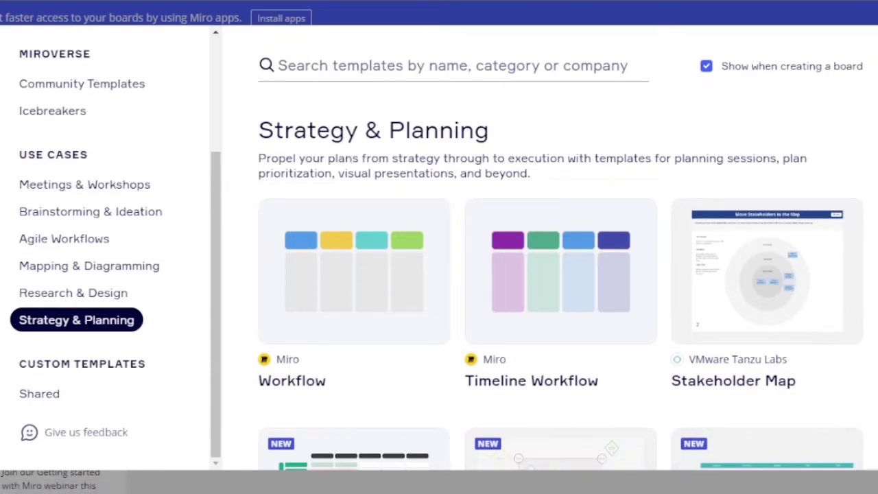
{"action": "scroll", "coordinate": [560, 309], "scroll_direction": "down", "scroll_amount": 5}
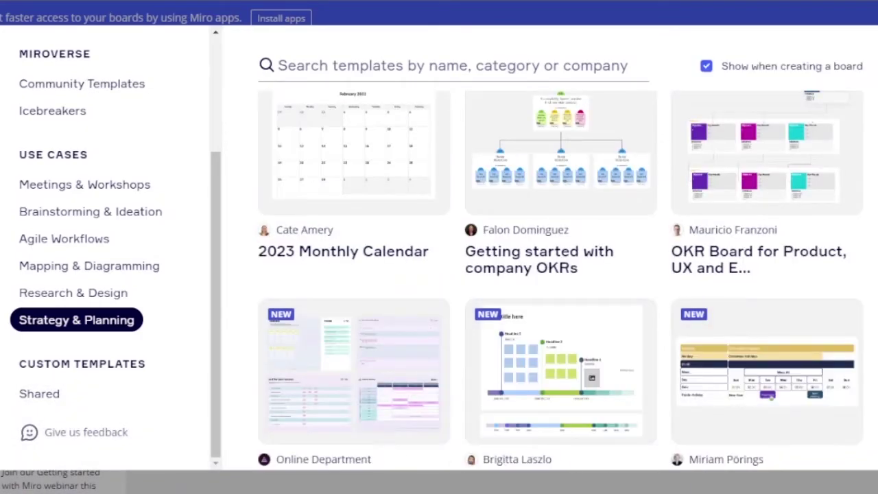
{"action": "scroll", "coordinate": [560, 280], "scroll_direction": "down", "scroll_amount": 6}
{"action": "scroll", "coordinate": [560, 280], "scroll_direction": "up", "scroll_amount": 1}
{"action": "scroll", "coordinate": [561, 280], "scroll_direction": "down", "scroll_amount": 1}
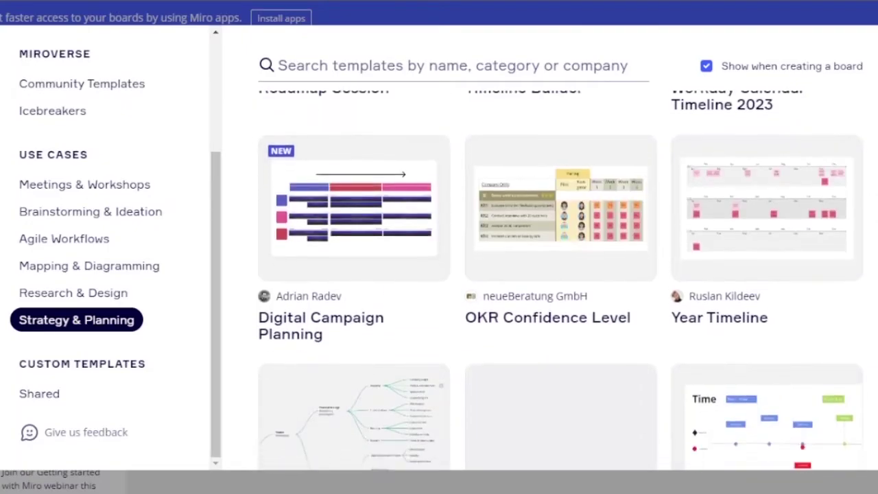
{"action": "scroll", "coordinate": [560, 280], "scroll_direction": "down", "scroll_amount": 8}
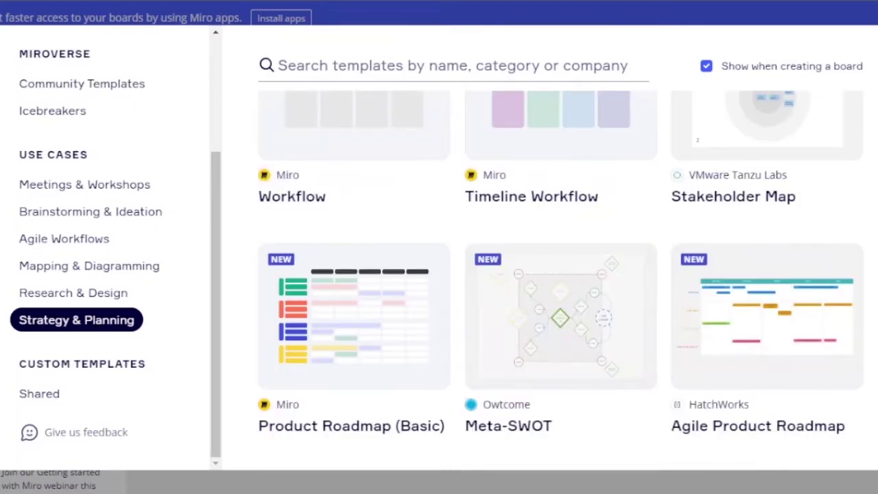
{"action": "scroll", "coordinate": [423, 220], "scroll_direction": "down", "scroll_amount": 3}
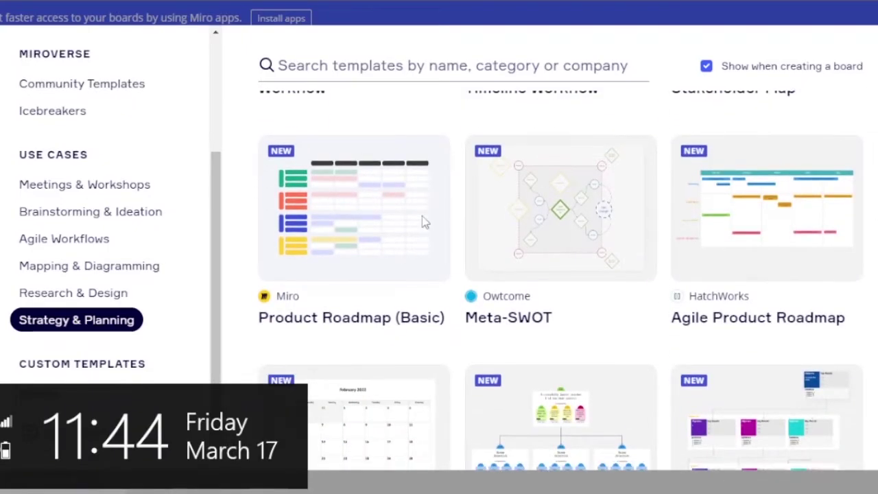
{"action": "mouse_move", "coordinate": [422, 220]}
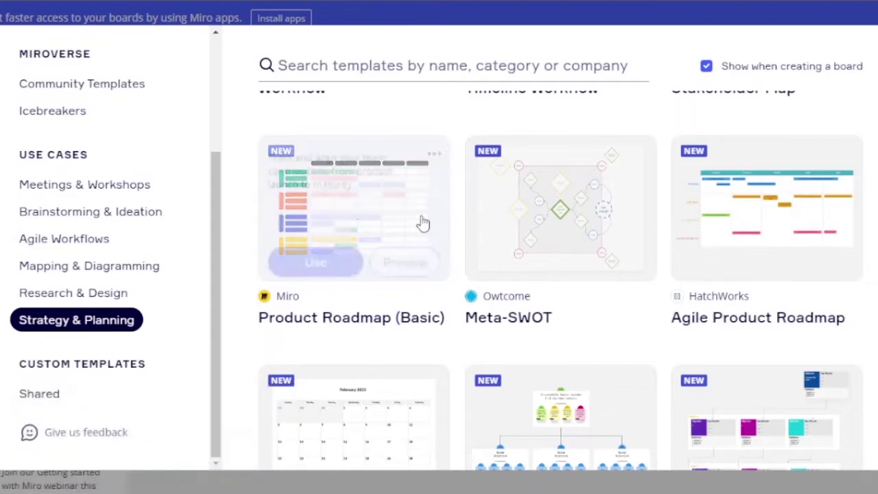
{"action": "left_click", "coordinate": [329, 263]}
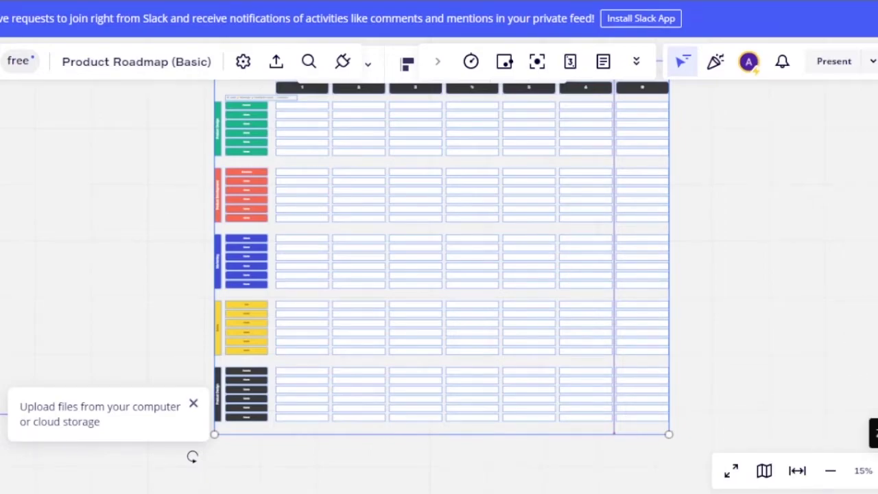
Zoom in two levels on the Product Roadmap (Basic) board.
{"action": "key", "text": "ctrl+plus"}
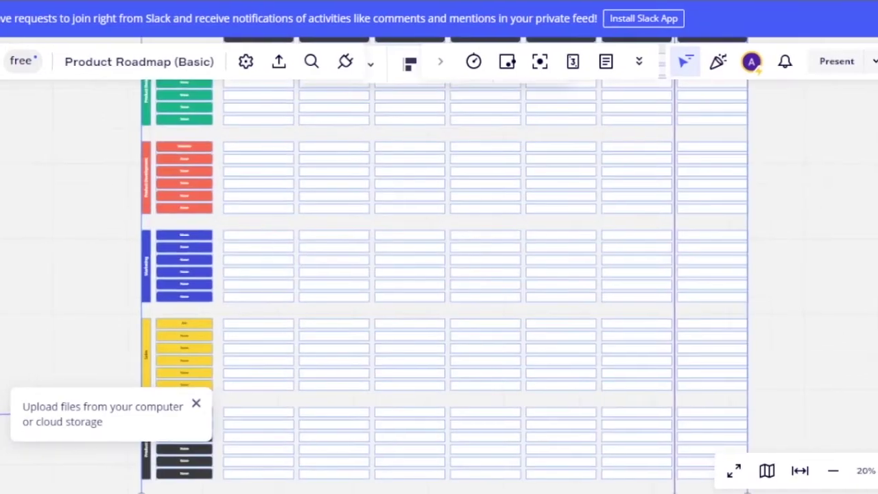
{"action": "key", "text": "ctrl+plus"}
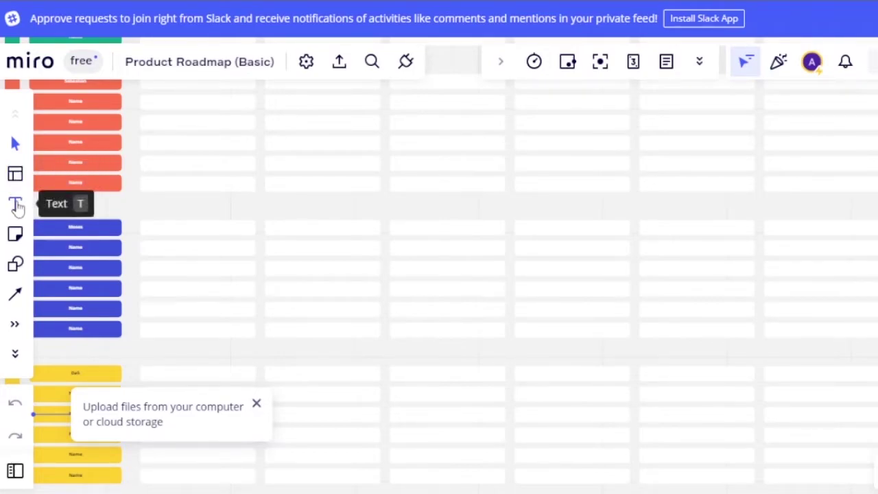
Choose the Text tool, close the upload files tip, and select then deselect the curved connector.
{"action": "left_click", "coordinate": [17, 205]}
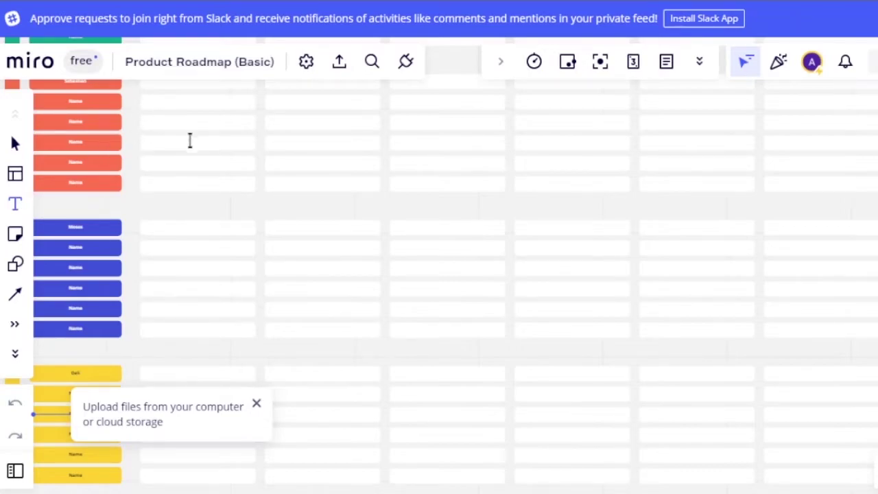
{"action": "left_click", "coordinate": [256, 404]}
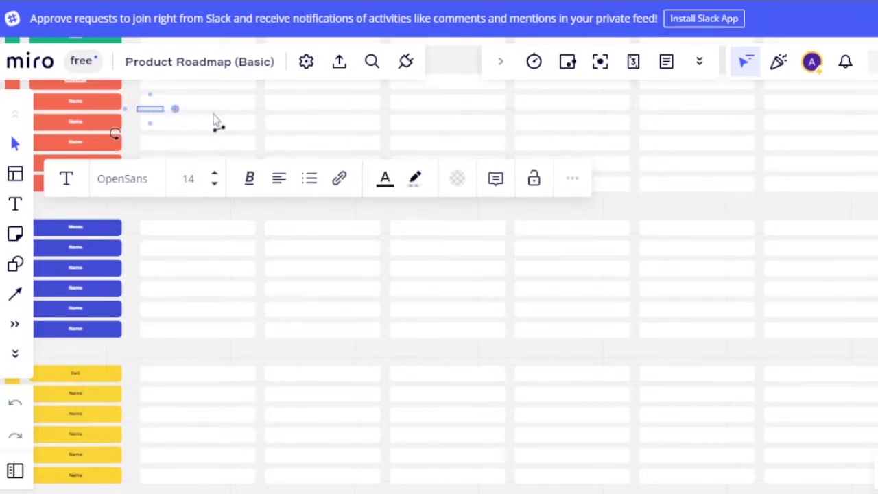
{"action": "left_click", "coordinate": [156, 120]}
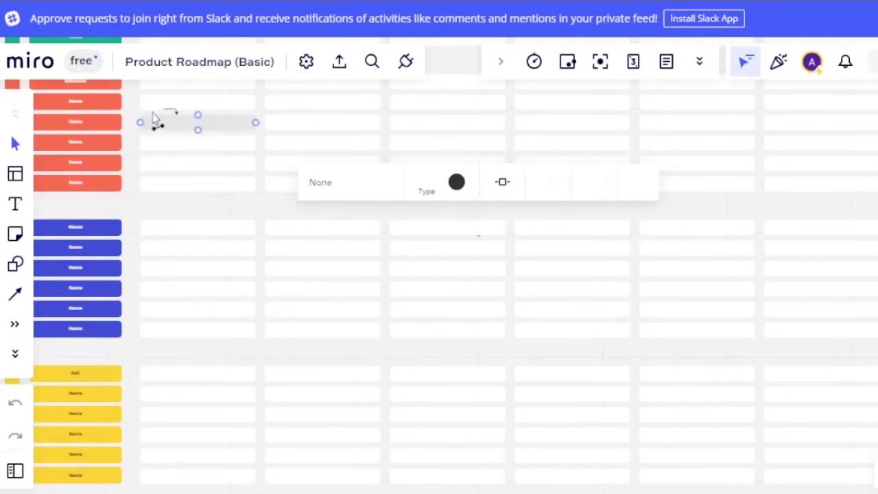
{"action": "left_click", "coordinate": [181, 149]}
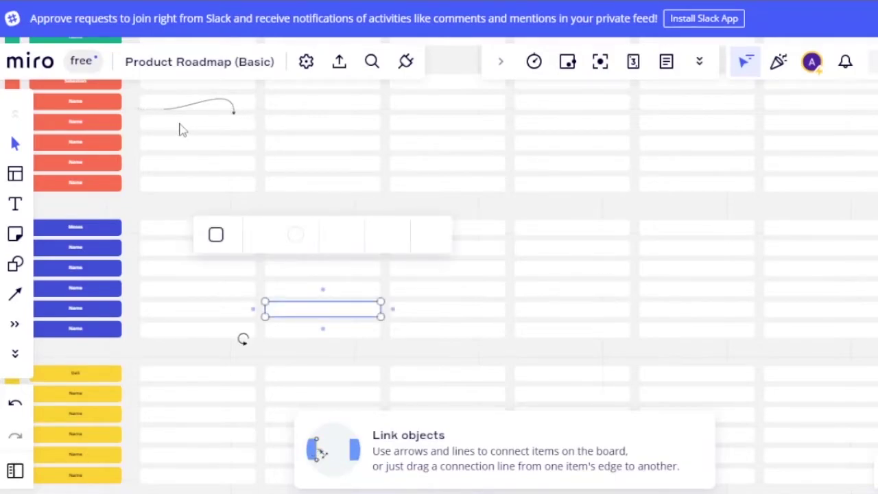
Adjust the empty blue-section cell's width, then draw a curved connector up-right from its edge.
{"action": "key", "text": "ctrl+z"}
{"action": "key", "text": "ctrl+shift+z"}
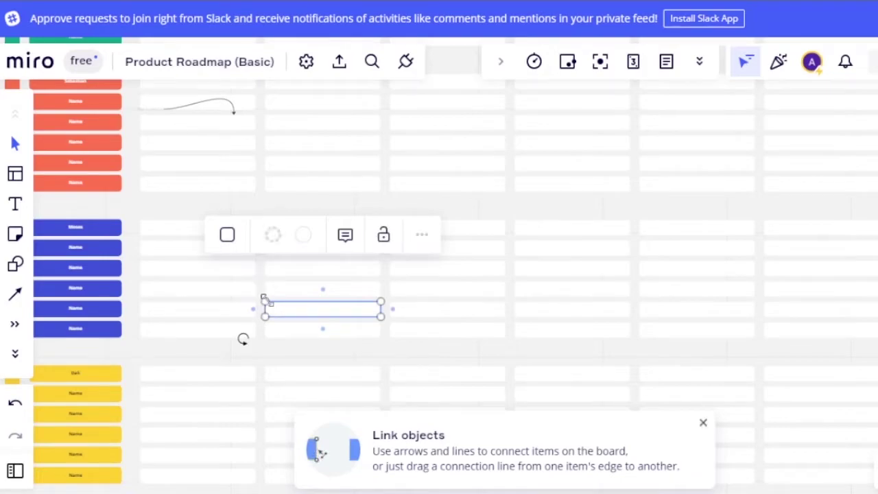
{"action": "left_click_drag", "start_coordinate": [263, 299], "coordinate": [391, 301]}
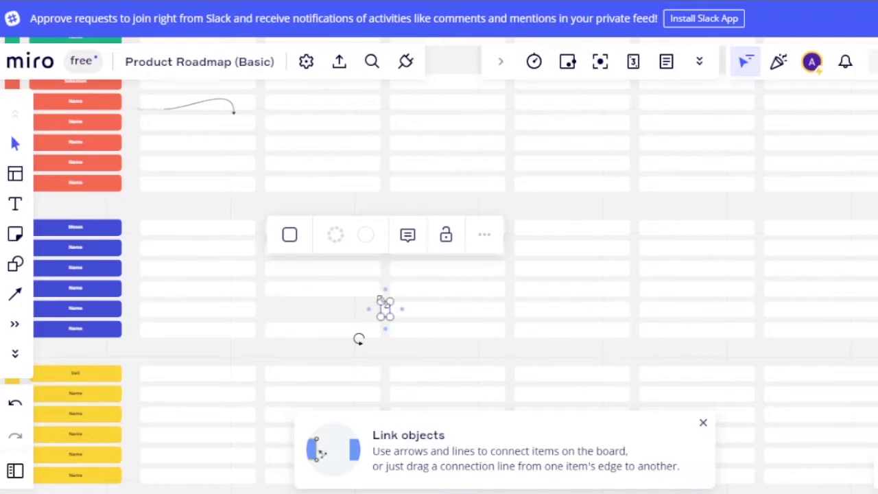
{"action": "left_click_drag", "start_coordinate": [355, 302], "coordinate": [255, 297]}
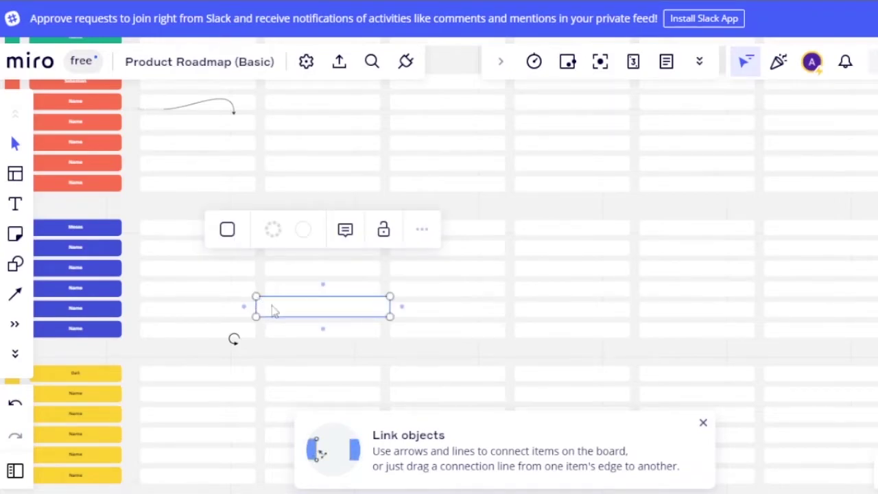
{"action": "left_click_drag", "start_coordinate": [255, 295], "coordinate": [264, 301]}
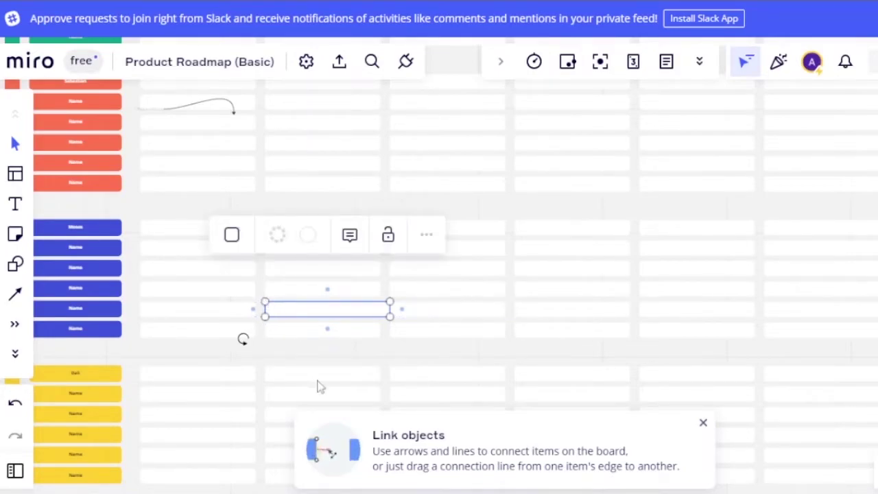
{"action": "left_click", "coordinate": [402, 309]}
{"action": "left_click_drag", "start_coordinate": [476, 308], "coordinate": [486, 275]}
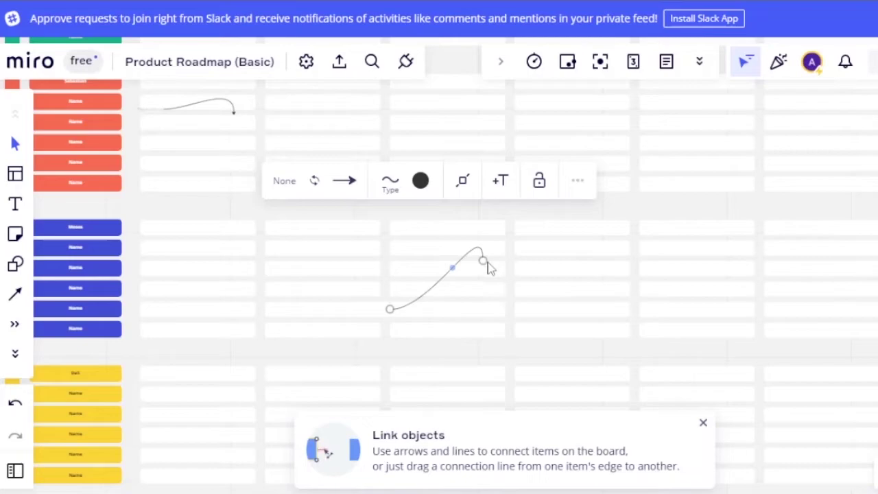
Change the middle connector's line type from curved to Elbow.
{"action": "left_click", "coordinate": [575, 182]}
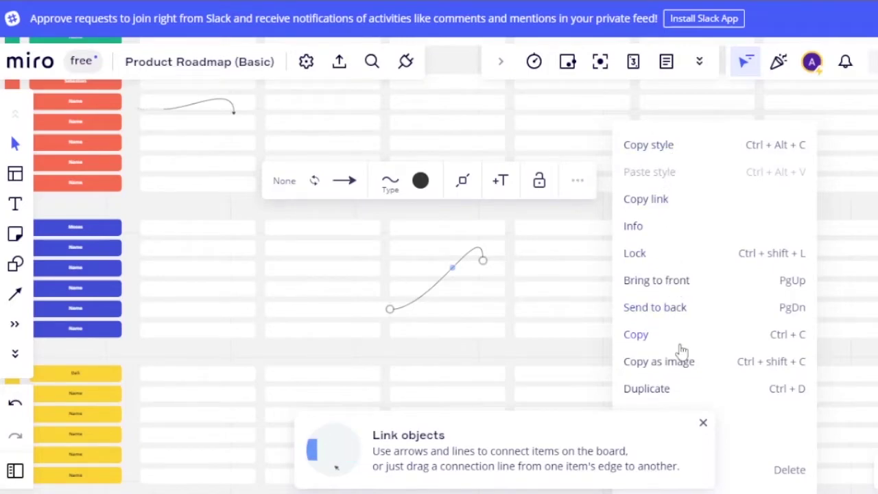
{"action": "left_click", "coordinate": [703, 423]}
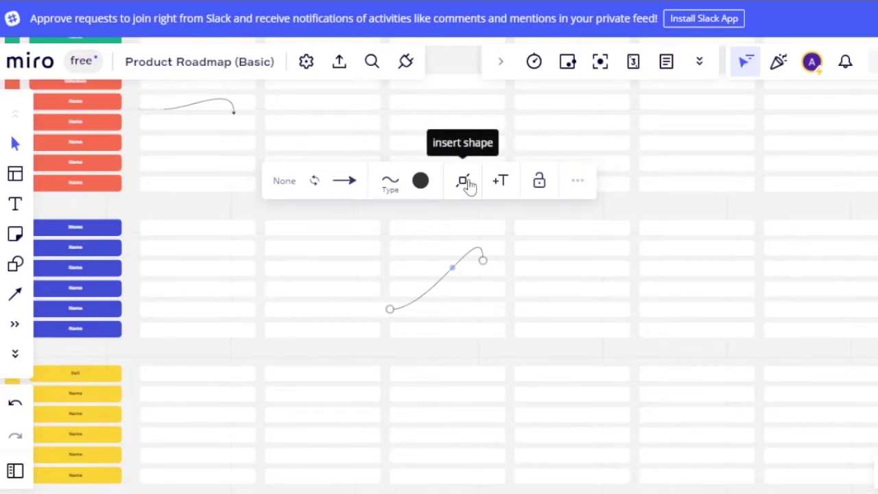
{"action": "left_click", "coordinate": [396, 181]}
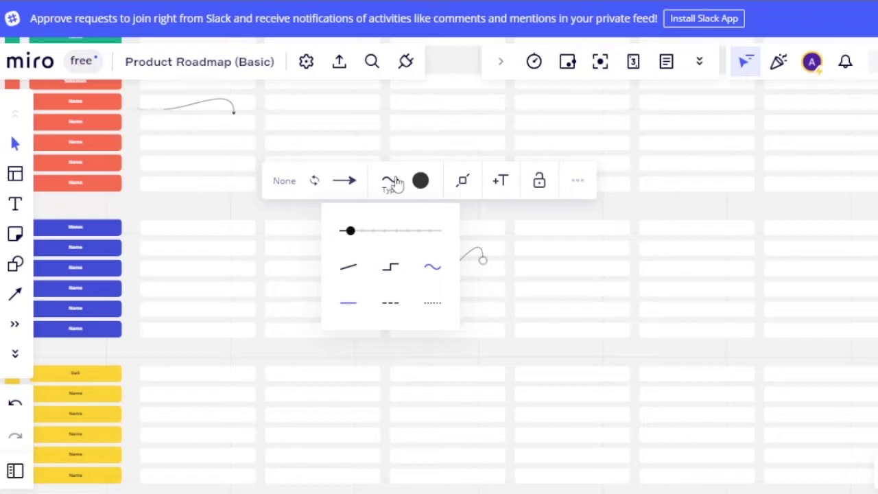
{"action": "left_click", "coordinate": [391, 267]}
{"action": "left_click", "coordinate": [537, 328]}
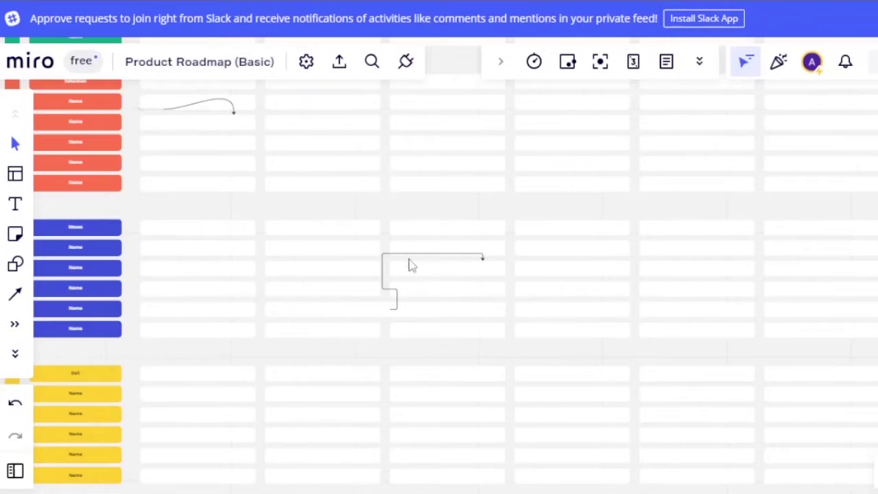
Recolour the elbow connector crimson.
{"action": "left_click", "coordinate": [405, 259]}
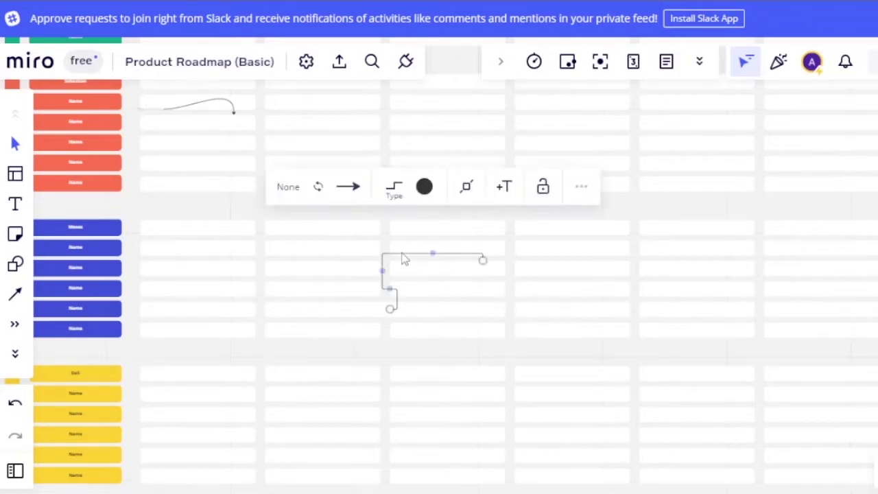
{"action": "left_click", "coordinate": [424, 188]}
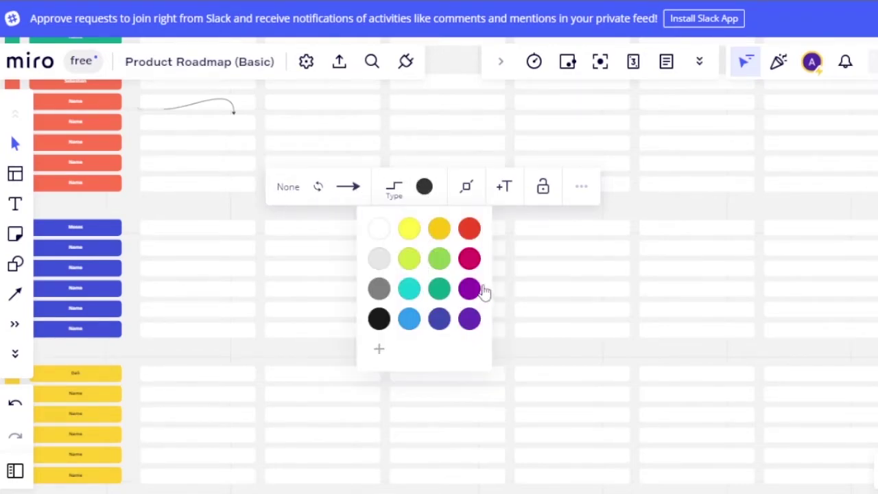
{"action": "left_click", "coordinate": [469, 259]}
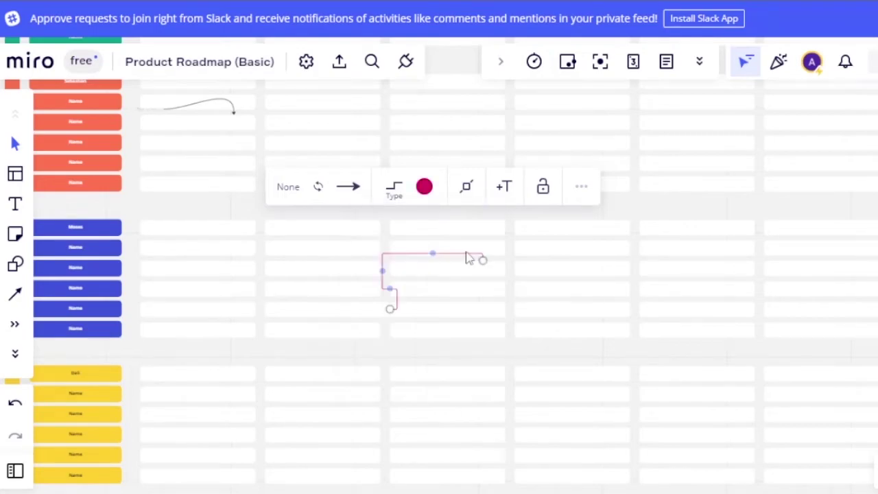
{"action": "double_click", "coordinate": [429, 385]}
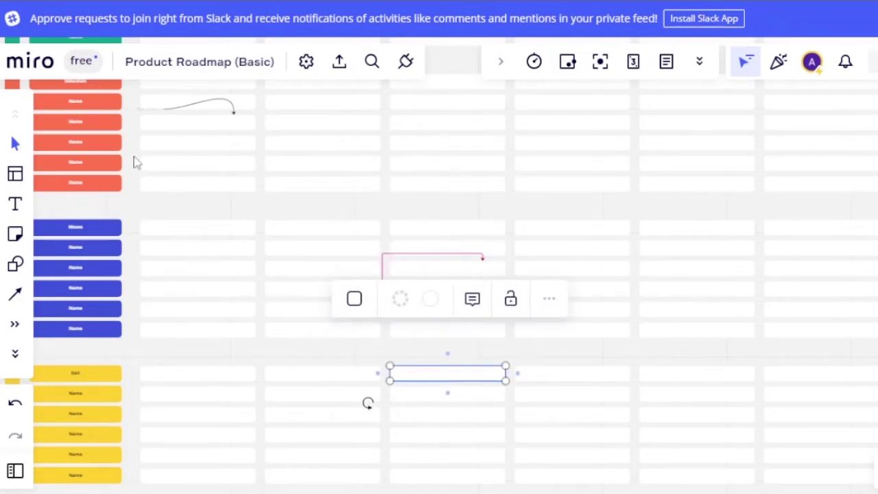
Add a text box beside the curved arrow and post the comment 'work hard' on it.
{"action": "double_click", "coordinate": [172, 125]}
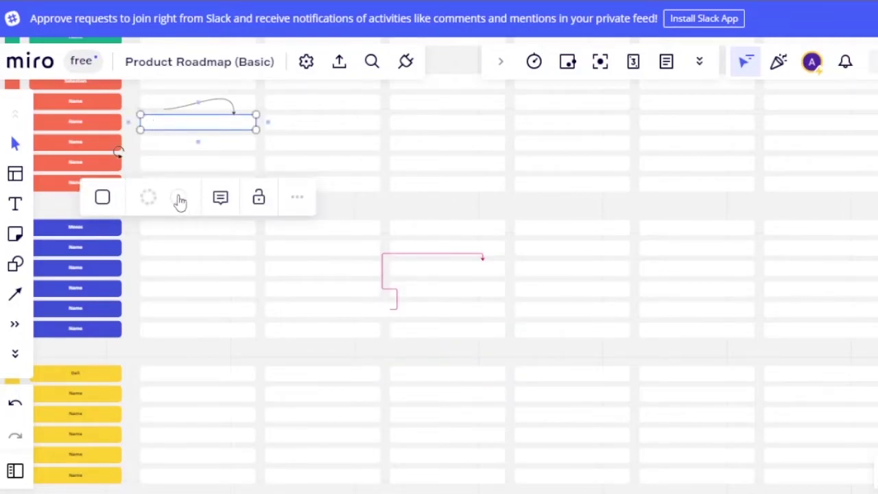
{"action": "left_click", "coordinate": [220, 199]}
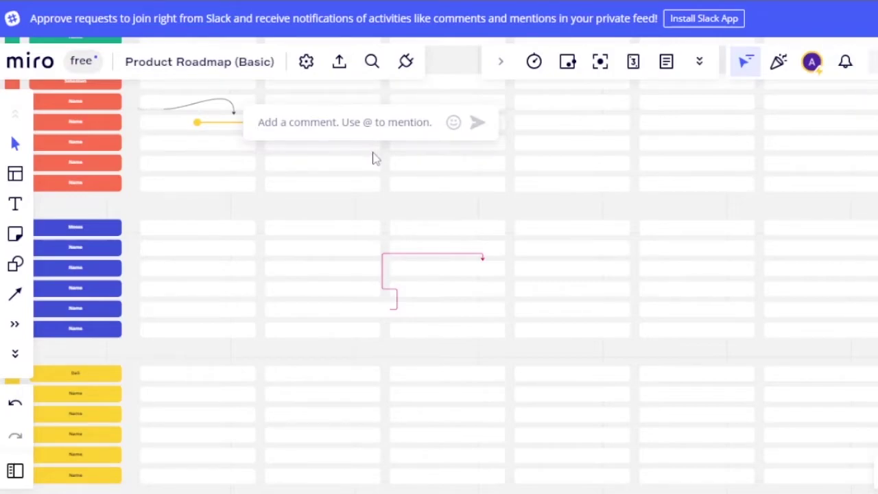
{"action": "type", "text": "wo"}
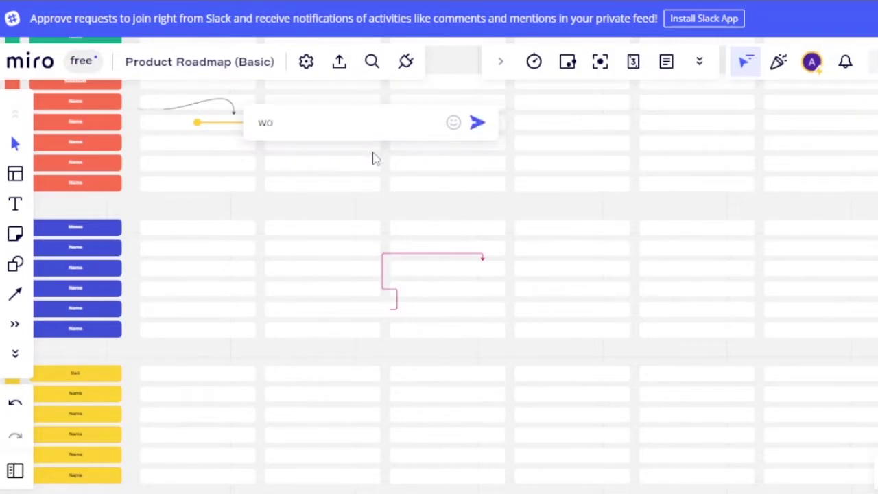
{"action": "type", "text": "rk hard"}
{"action": "key", "text": "Return"}
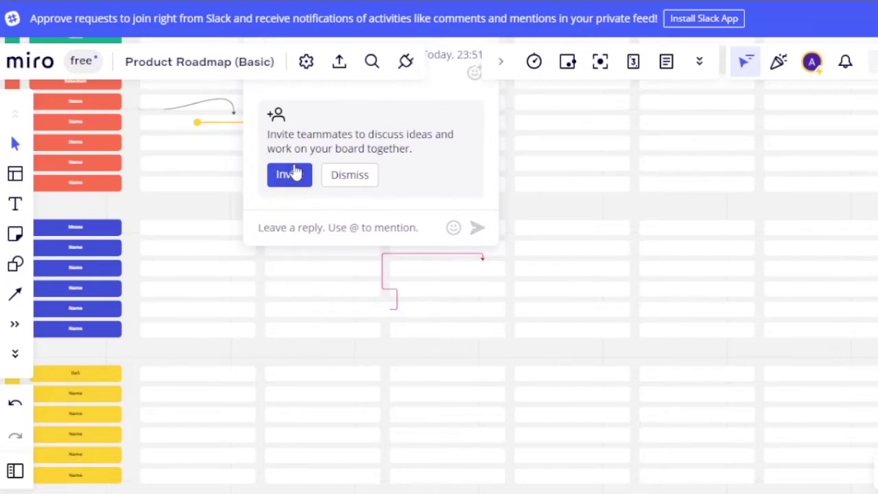
Dismiss the invite prompt and place a text box, moving it down one row.
{"action": "left_click", "coordinate": [195, 123]}
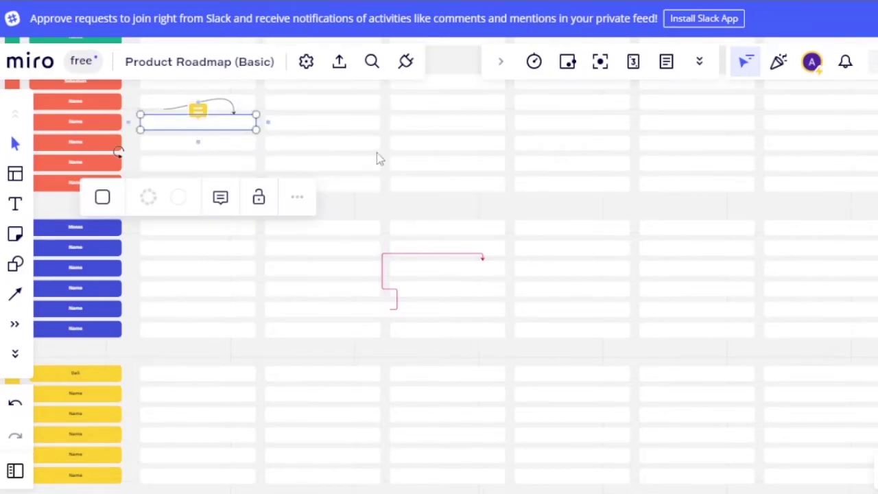
{"action": "left_click", "coordinate": [14, 204]}
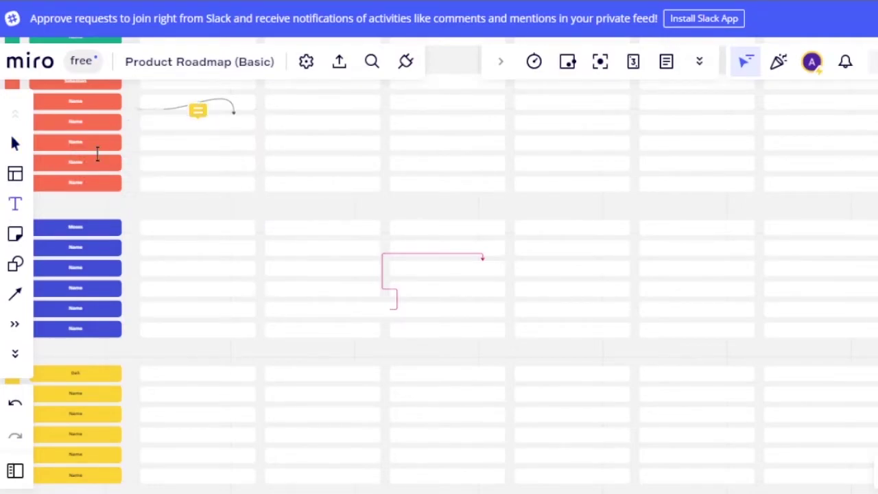
{"action": "left_click", "coordinate": [159, 123]}
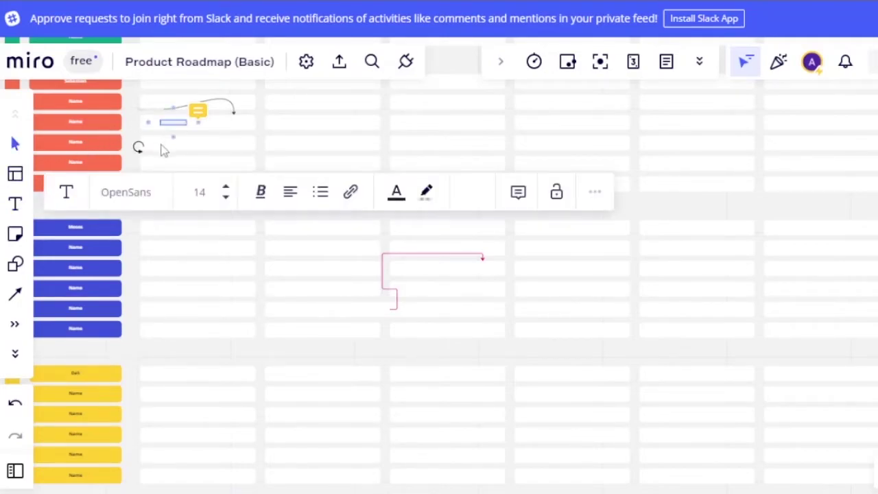
{"action": "left_click_drag", "start_coordinate": [171, 125], "coordinate": [177, 145]}
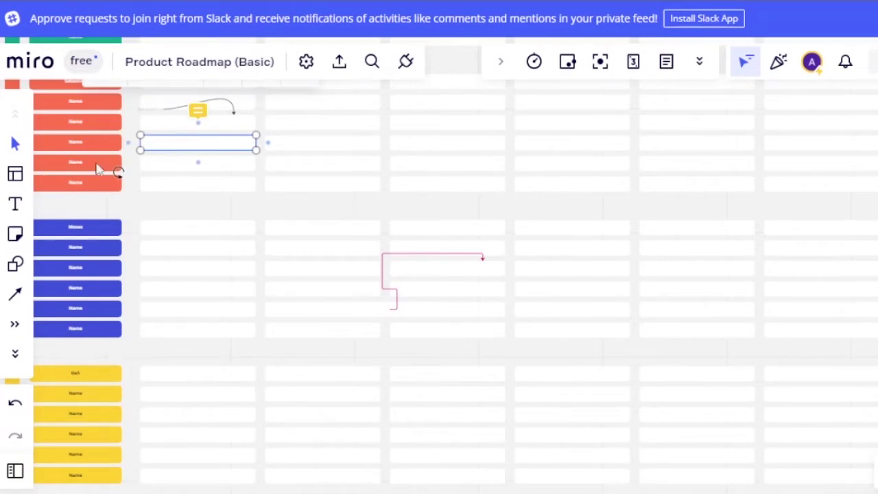
Type 'Name 1' in a new text box below the comment marker.
{"action": "left_click", "coordinate": [17, 206]}
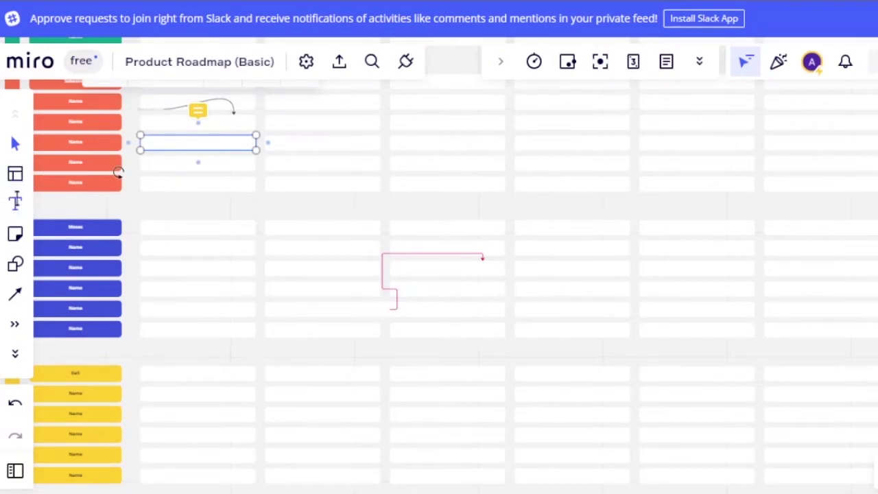
{"action": "left_click", "coordinate": [150, 142]}
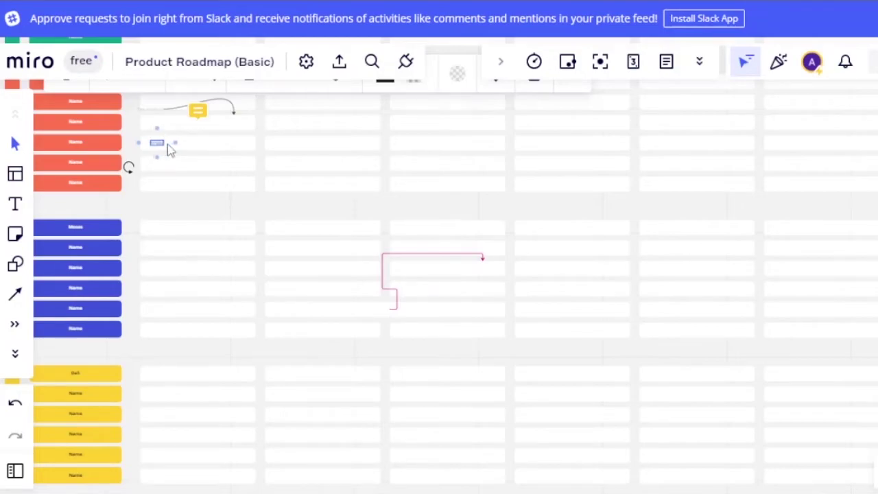
{"action": "type", "text": "Name 1"}
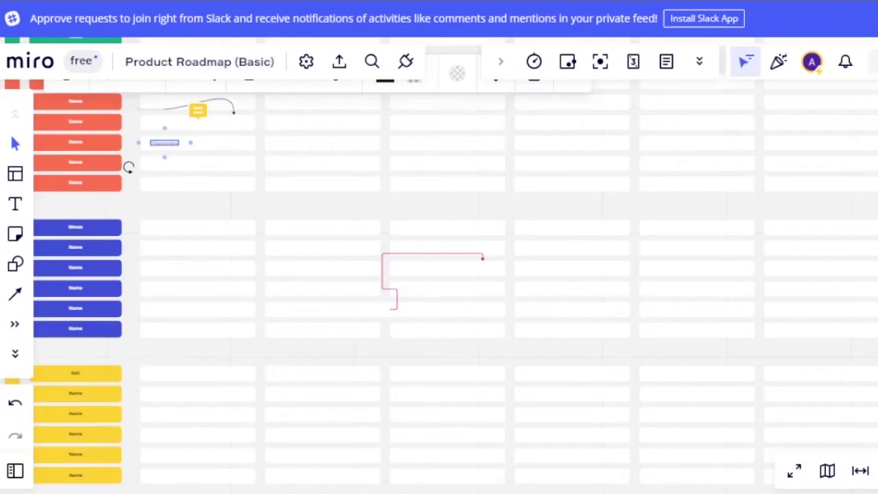
{"action": "scroll", "coordinate": [504, 250], "scroll_direction": "up", "scroll_amount": 2}
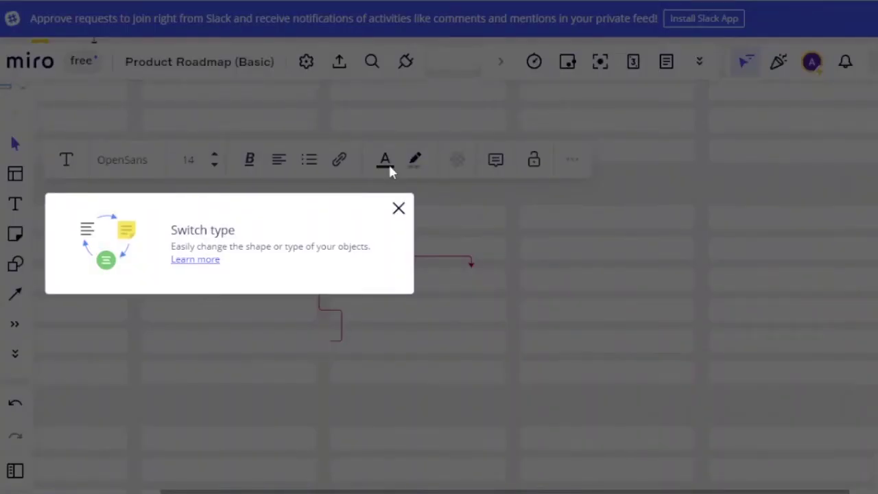
{"action": "left_click", "coordinate": [396, 206]}
{"action": "scroll", "coordinate": [250, 485], "scroll_direction": "left", "scroll_amount": 5}
{"action": "scroll", "coordinate": [251, 484], "scroll_direction": "left", "scroll_amount": 1}
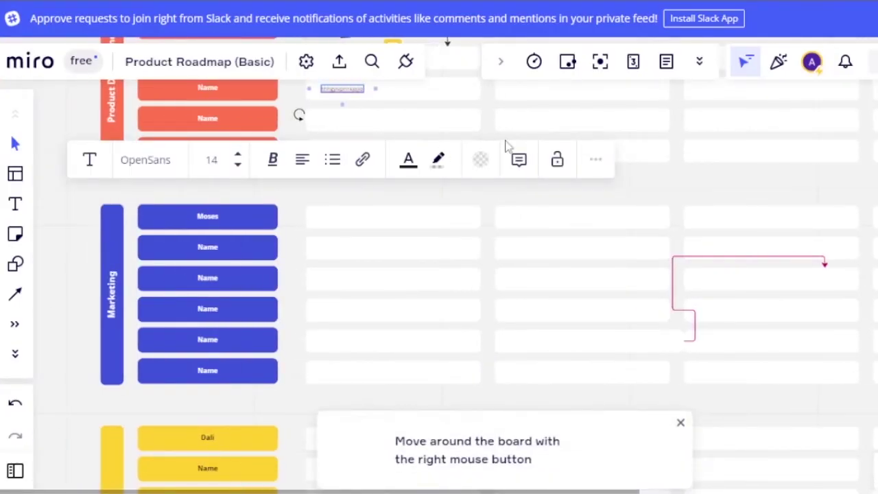
{"action": "scroll", "coordinate": [439, 265], "scroll_direction": "up", "scroll_amount": 3}
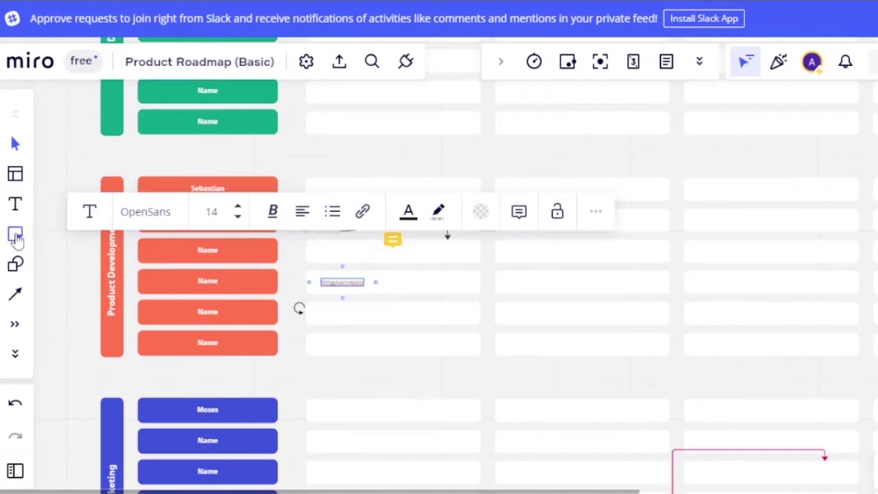
Place a yellow sticky note in Product Development to the right of the curved arrow.
{"action": "left_click", "coordinate": [17, 236]}
{"action": "left_click", "coordinate": [15, 234]}
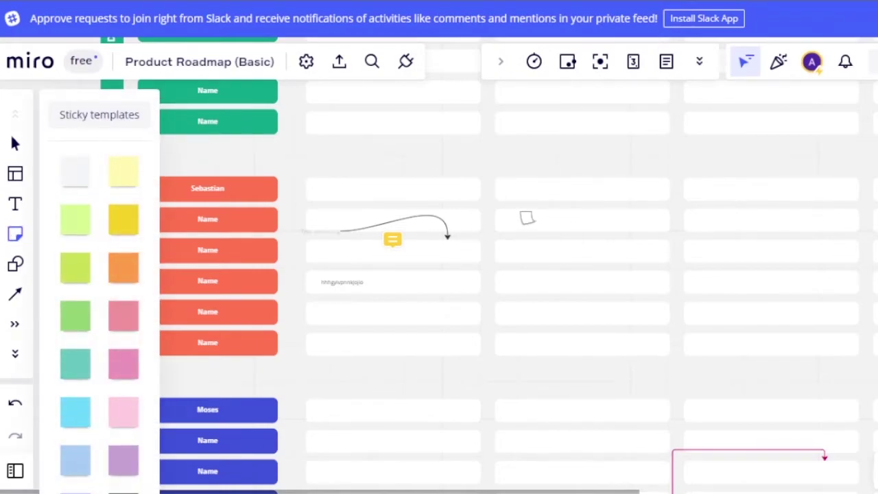
{"action": "left_click", "coordinate": [526, 218]}
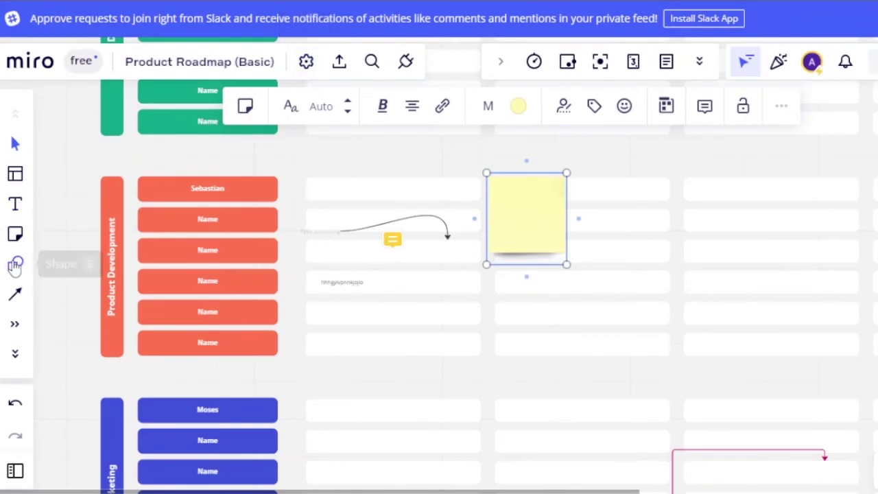
View the shapes panel and expand the left toolbar to reveal the pen tool.
{"action": "left_click", "coordinate": [15, 264]}
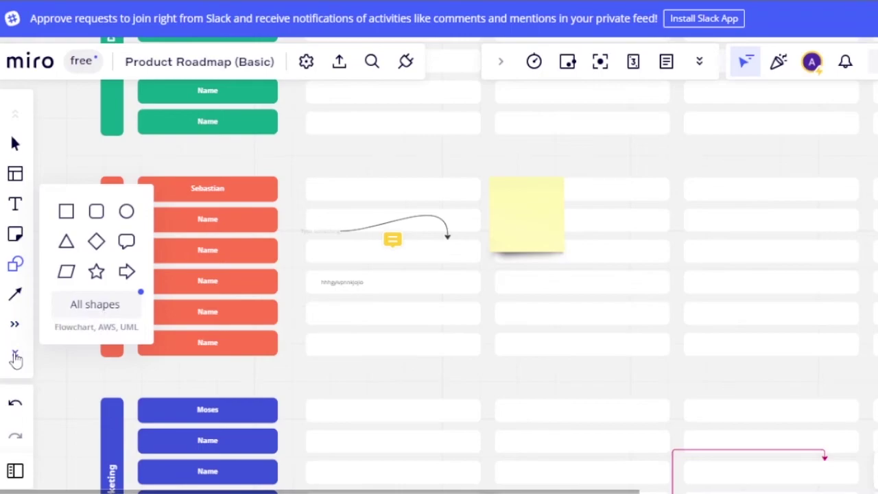
{"action": "left_click", "coordinate": [15, 357]}
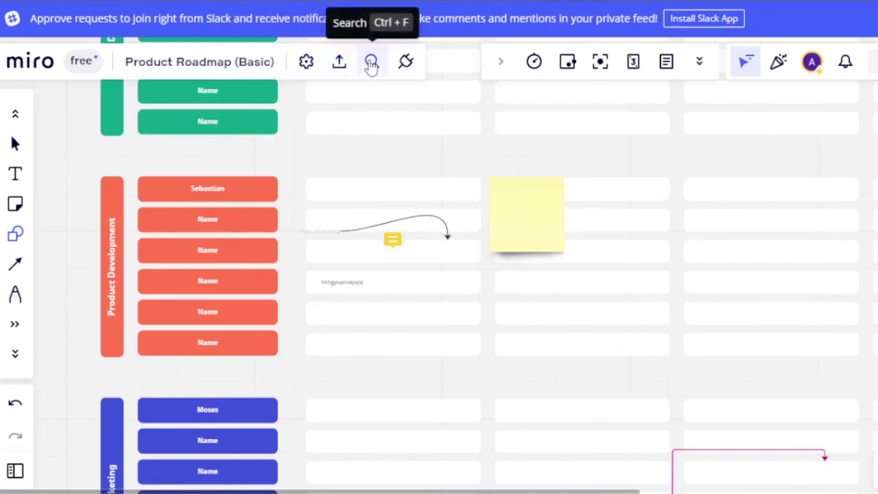
{"action": "left_click", "coordinate": [405, 63]}
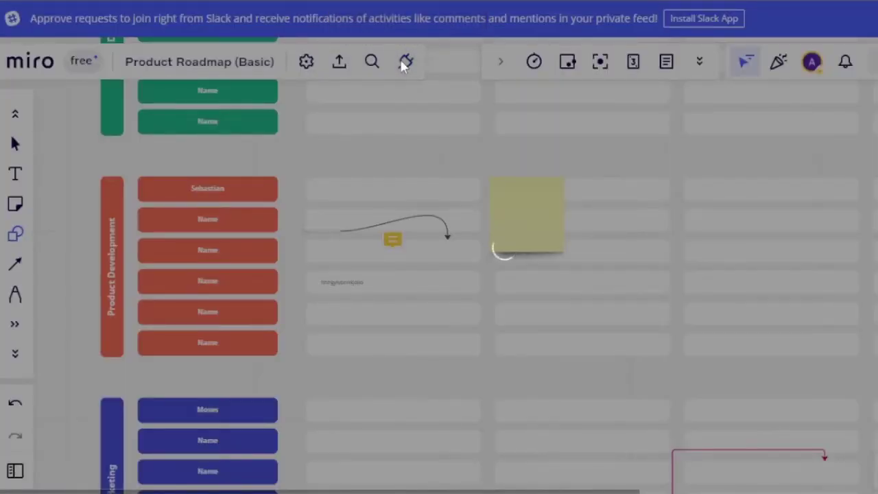